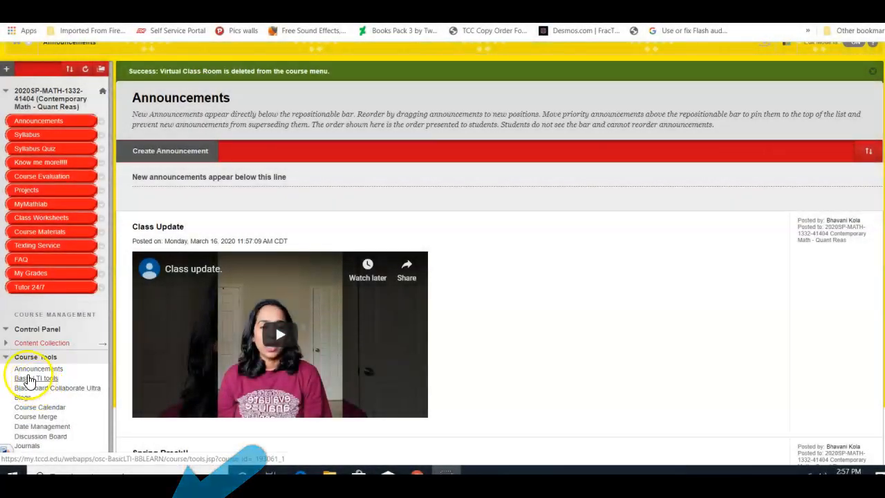
- Add a tool link named Virtual Class to the course menu, with type Blackboard Collaborate Ultra and available to users
click(7, 69)
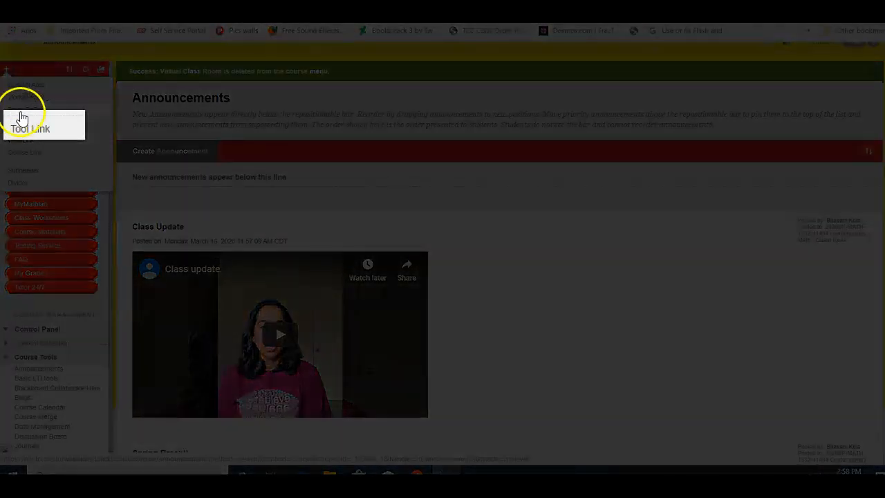
click(25, 136)
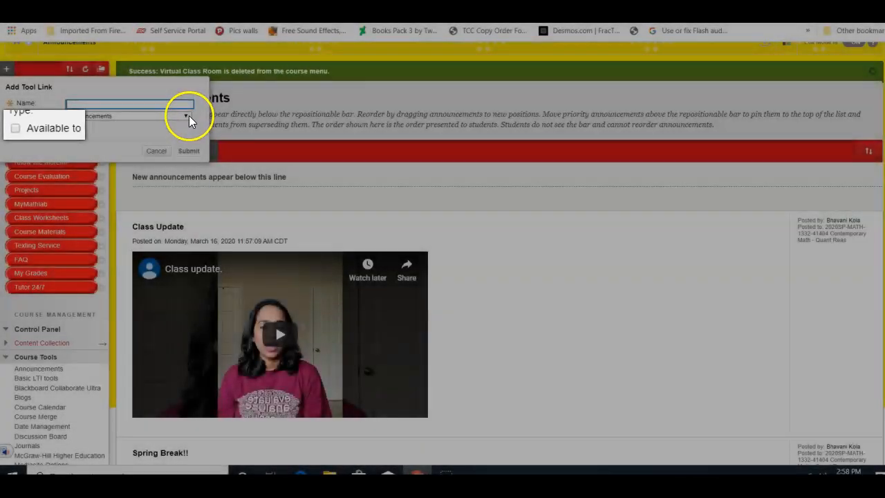
click(187, 116)
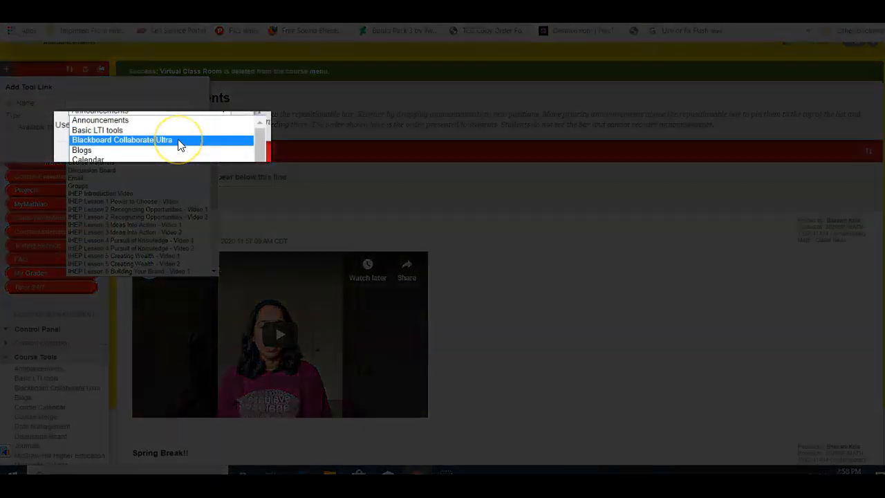
click(179, 142)
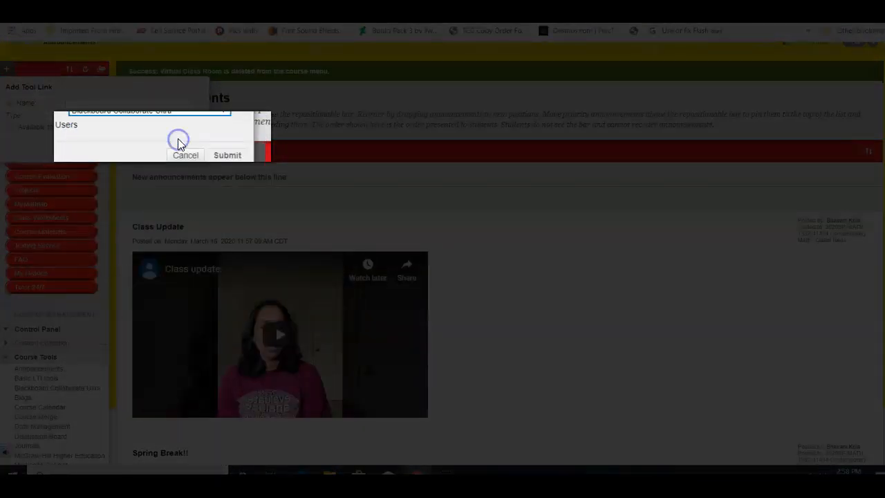
click(147, 103)
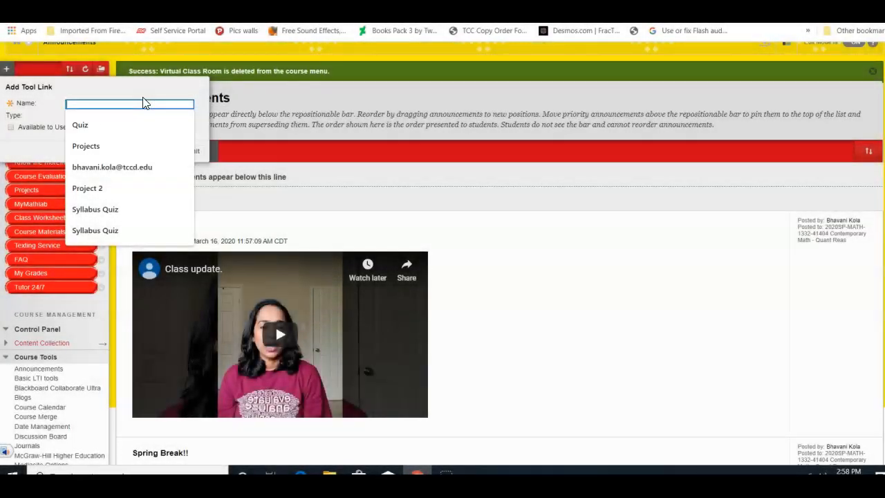
text(Virtual Class)
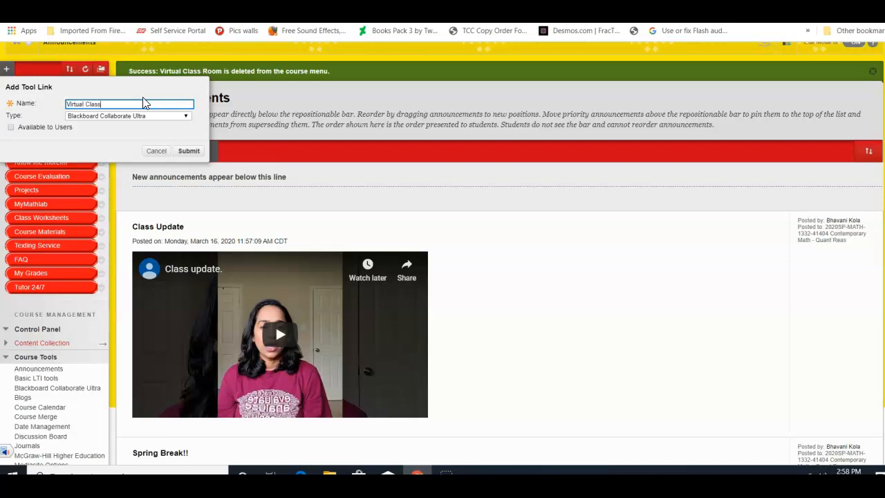
click(10, 127)
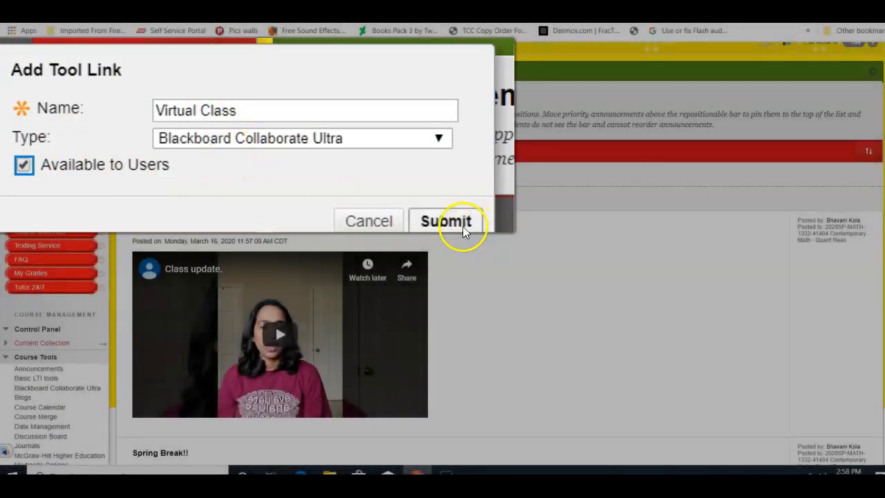
click(191, 152)
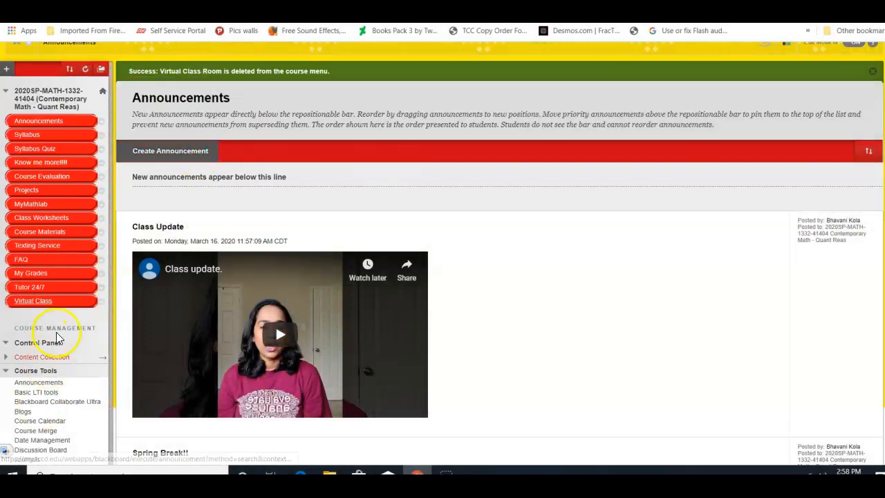
- Open the Virtual Class page from the course menu and create a session named Sample
scroll(52, 342, down, 1)
click(32, 244)
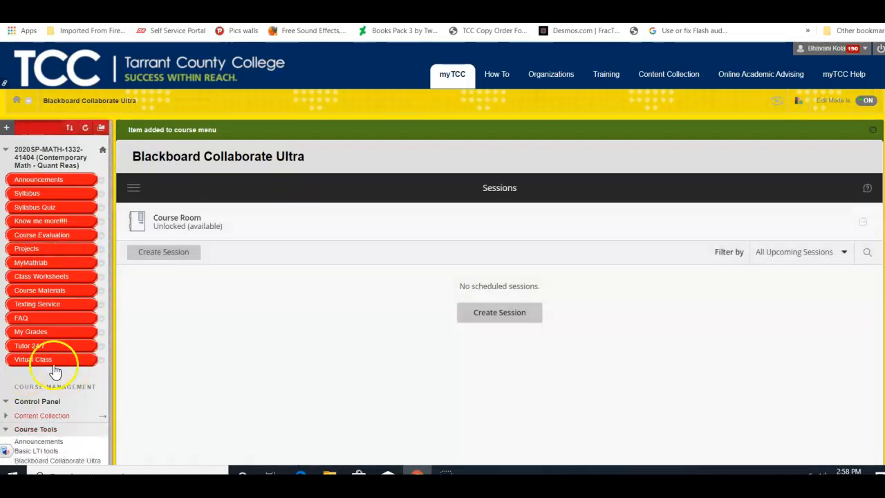
scroll(436, 263, down, 1)
scroll(439, 266, down, 1)
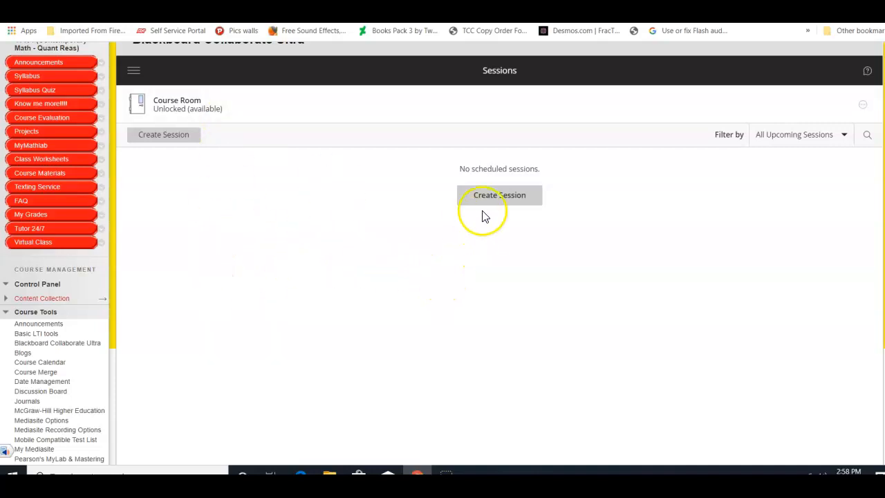
click(501, 200)
click(710, 76)
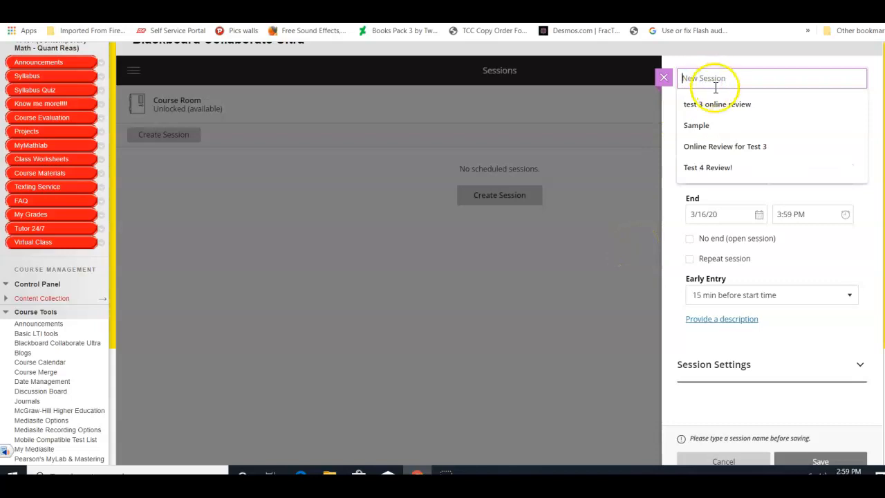
click(715, 129)
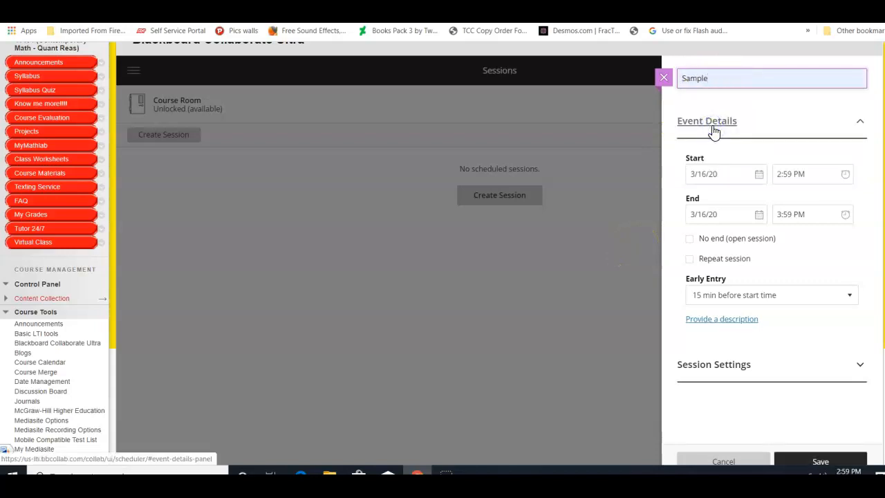
click(742, 103)
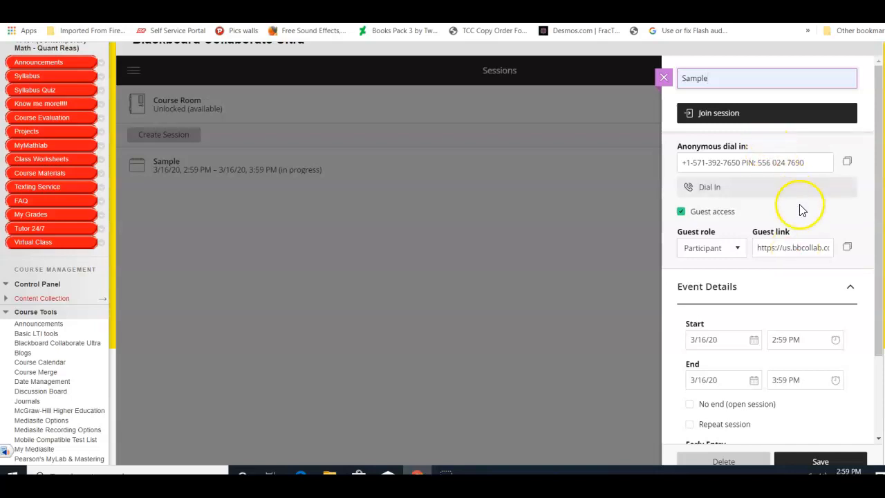
- Try the No end (open session) and Repeat session options in the event details, leaving both off
scroll(803, 219, down, 1)
scroll(804, 219, down, 1)
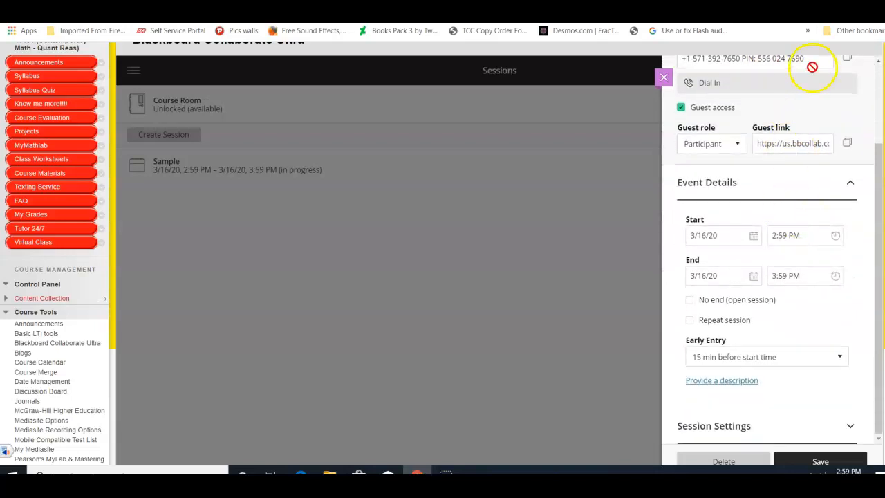
scroll(789, 135, up, 1)
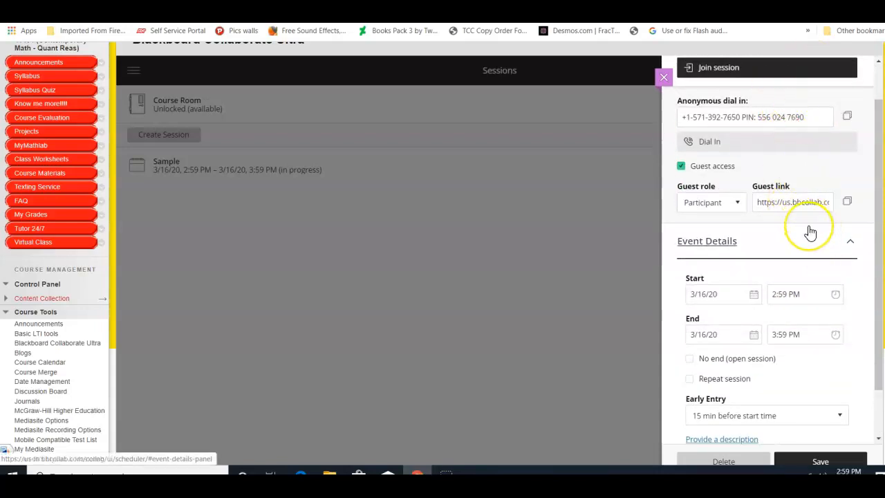
scroll(807, 231, down, 1)
scroll(810, 234, down, 1)
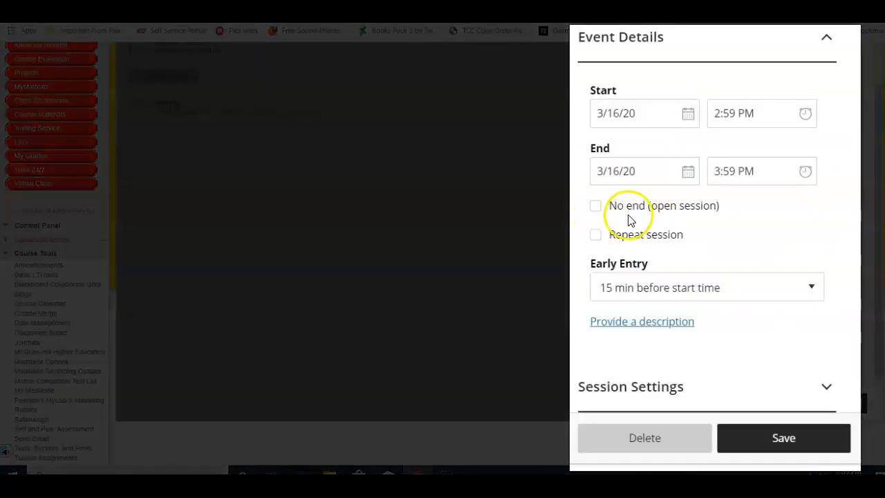
click(615, 212)
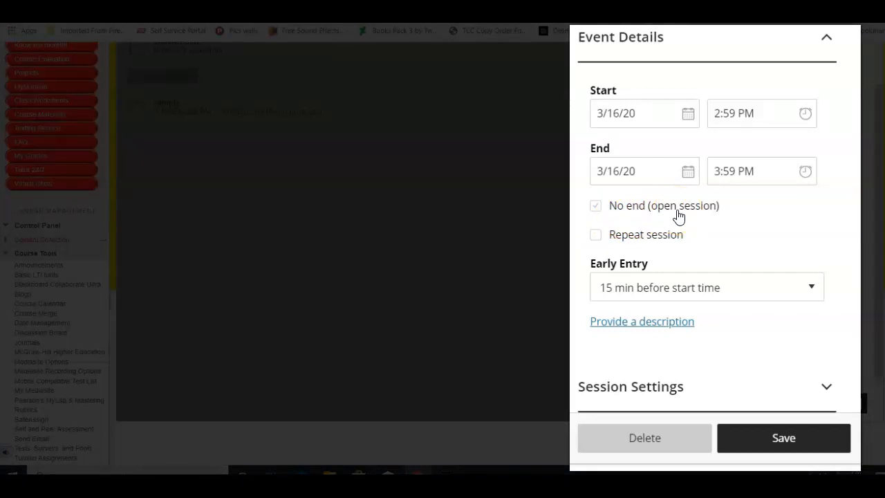
click(678, 217)
click(644, 242)
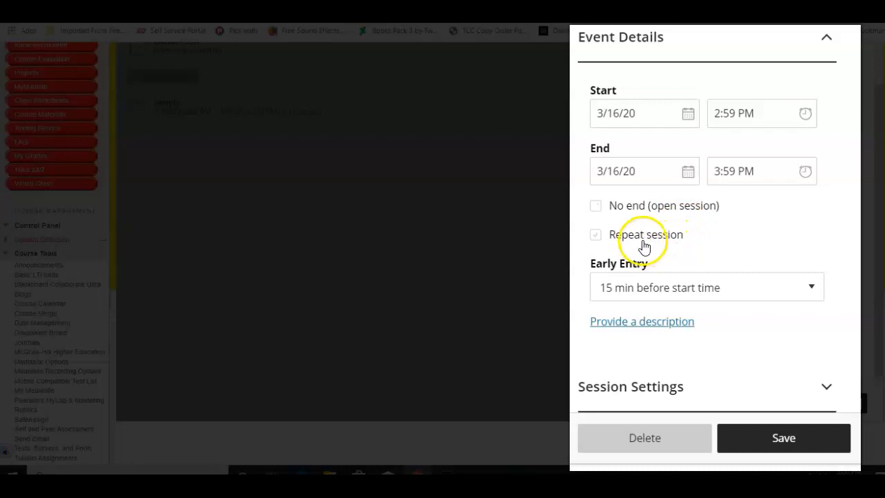
click(647, 245)
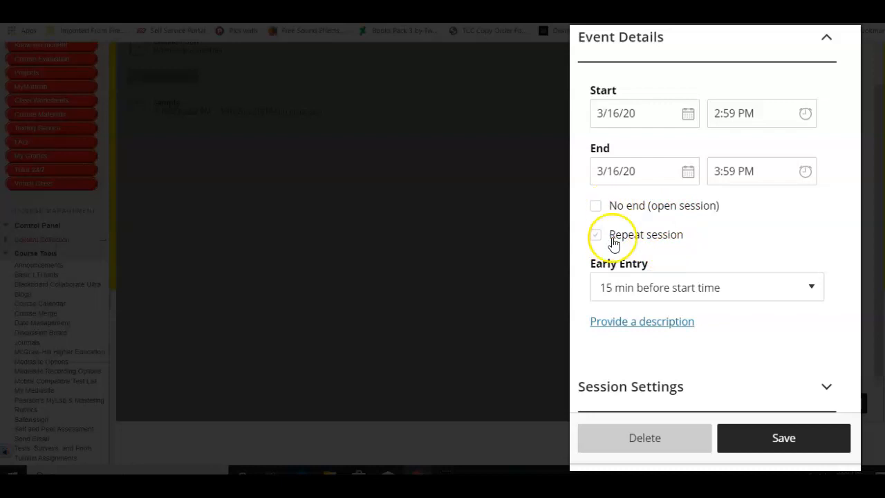
click(680, 240)
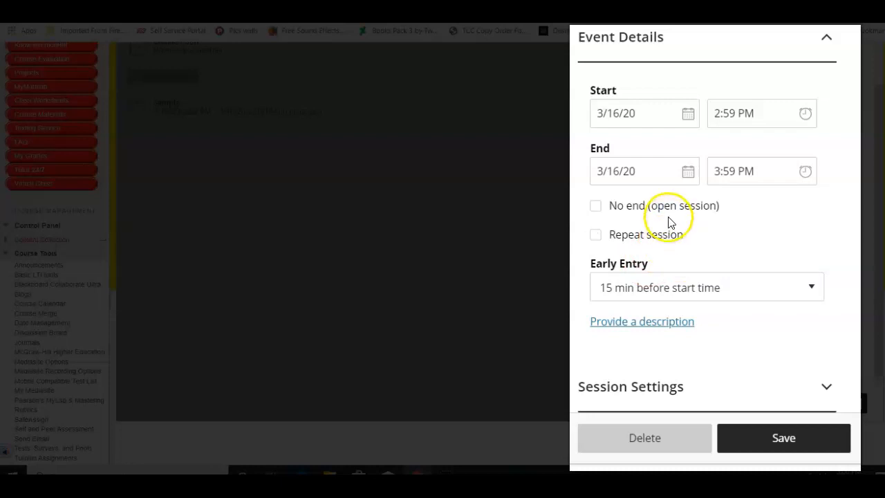
click(662, 242)
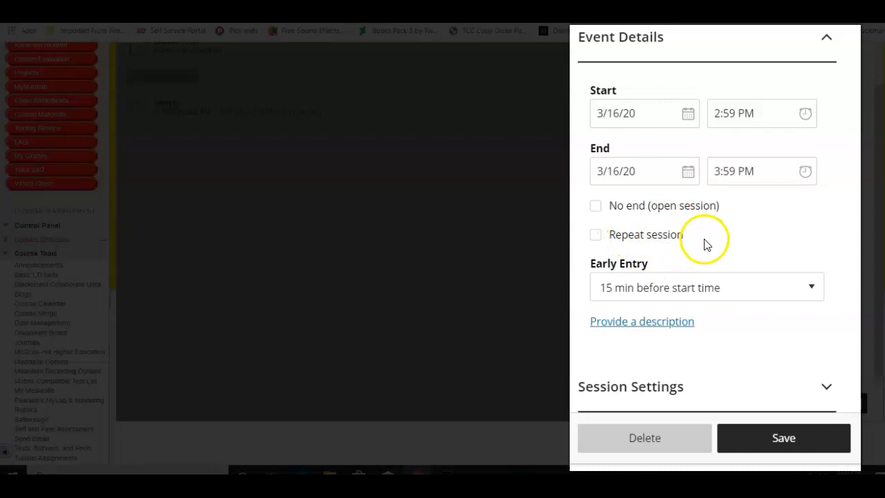
- Open the session's description field without filling it in, and allow recording downloads in the session settings
scroll(664, 242, down, 1)
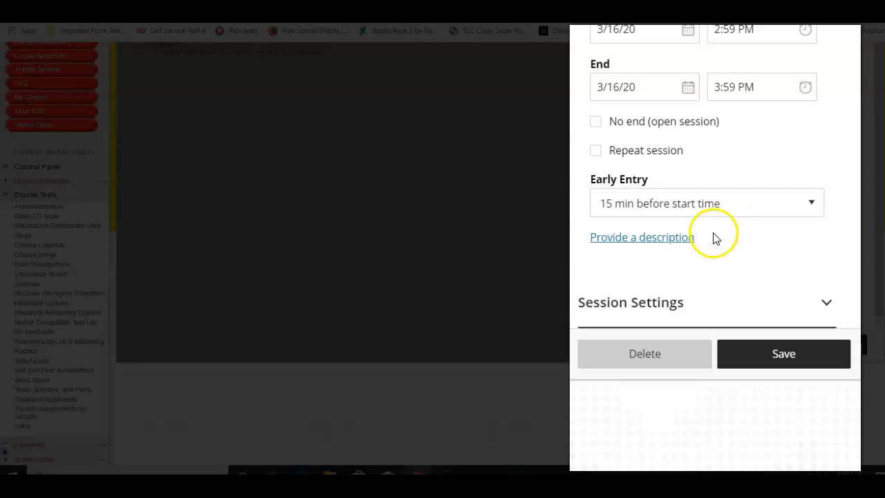
click(657, 240)
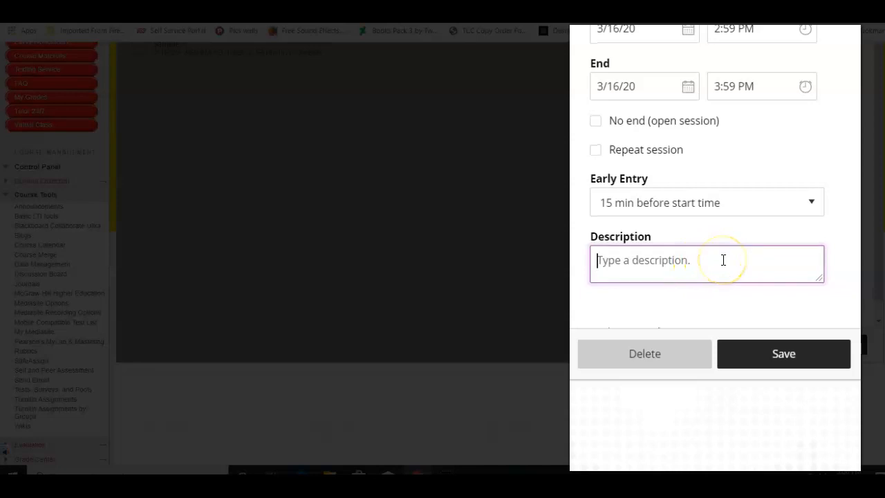
scroll(723, 260, down, 3)
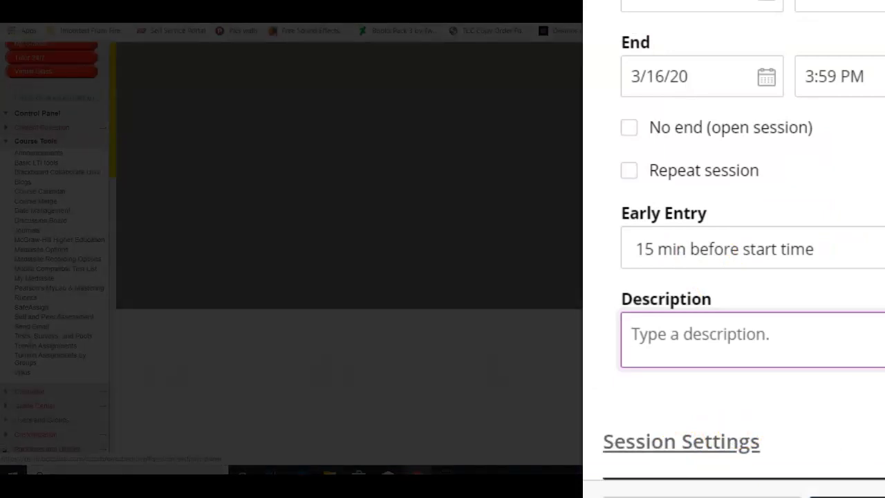
click(681, 440)
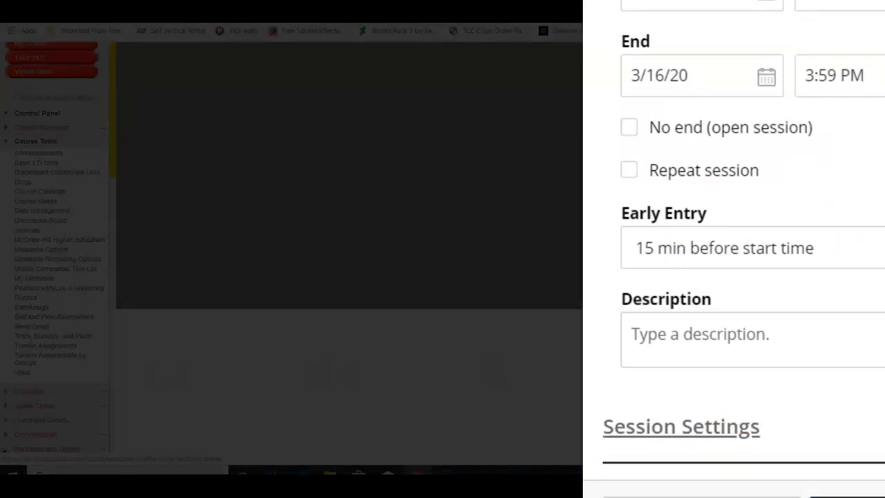
scroll(681, 441, down, 5)
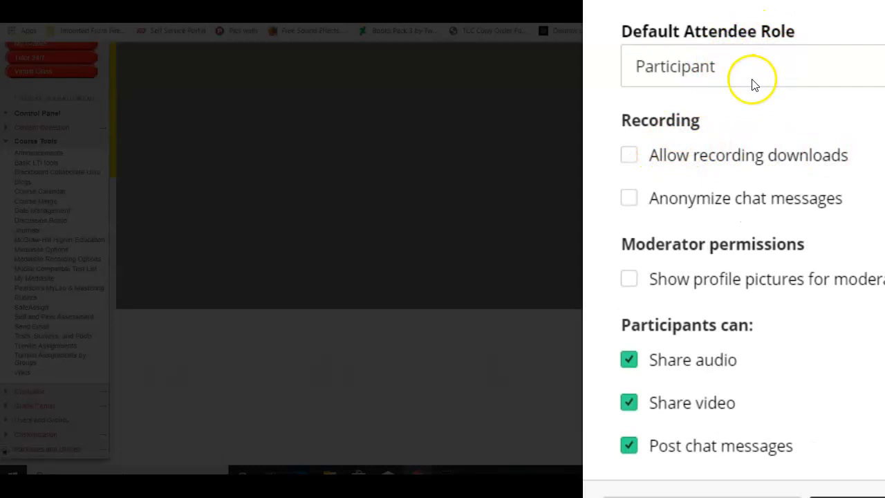
click(793, 108)
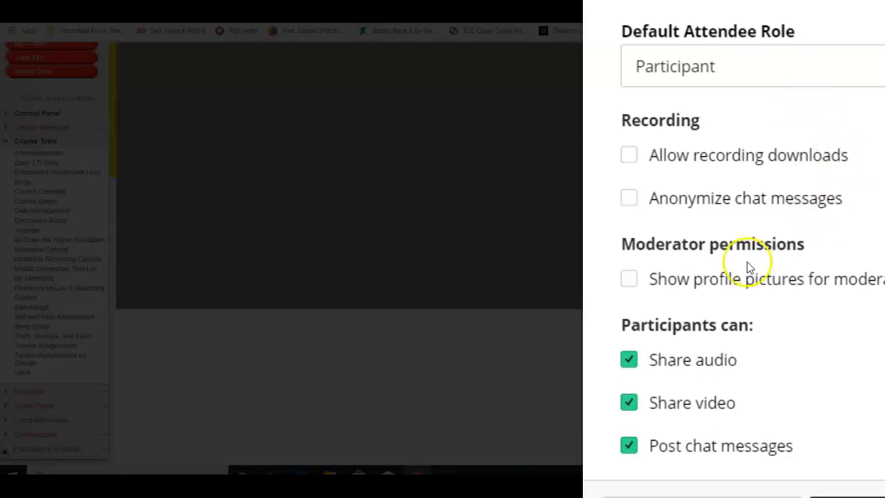
click(636, 159)
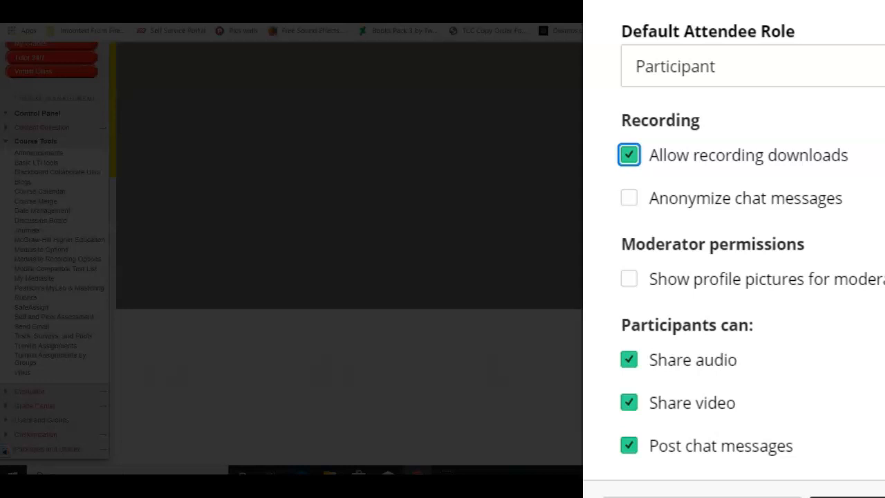
- Let moderators supervise all private chats and save the Sample session
scroll(671, 221, down, 4)
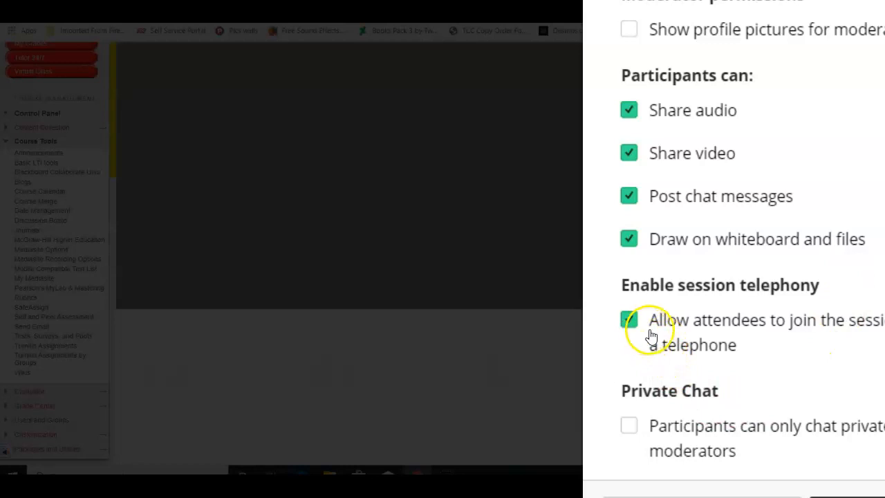
scroll(818, 340, down, 2)
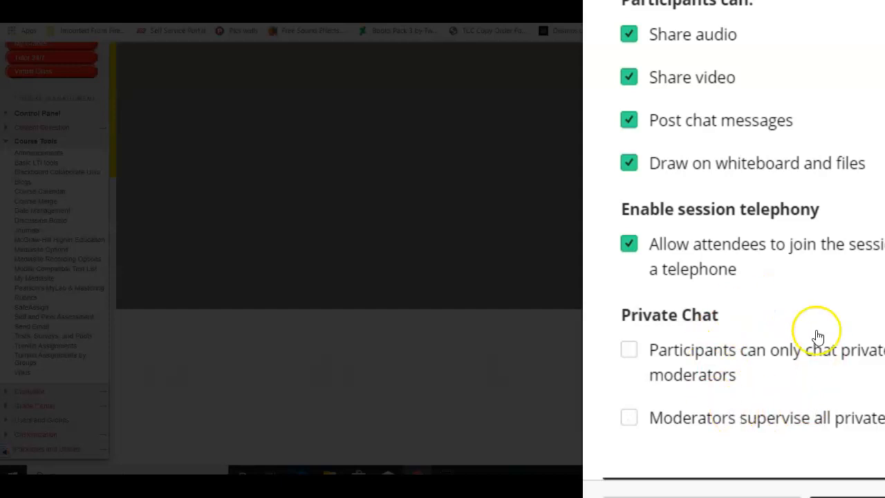
click(635, 420)
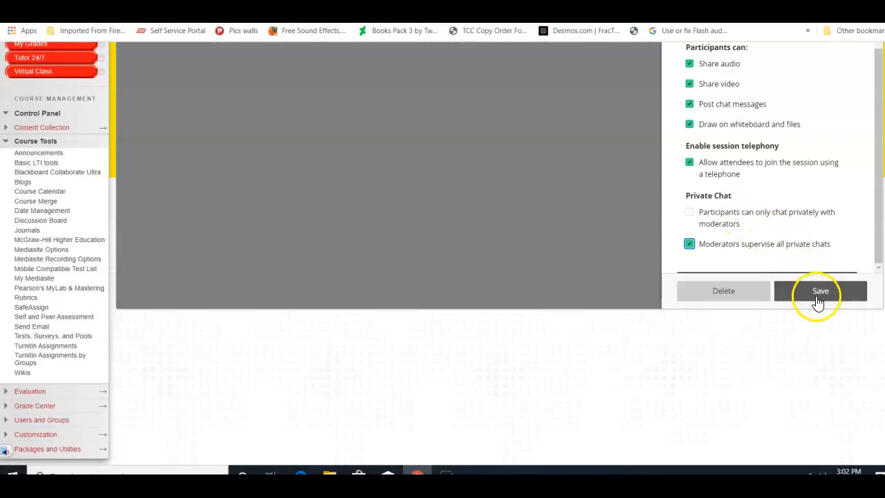
click(819, 293)
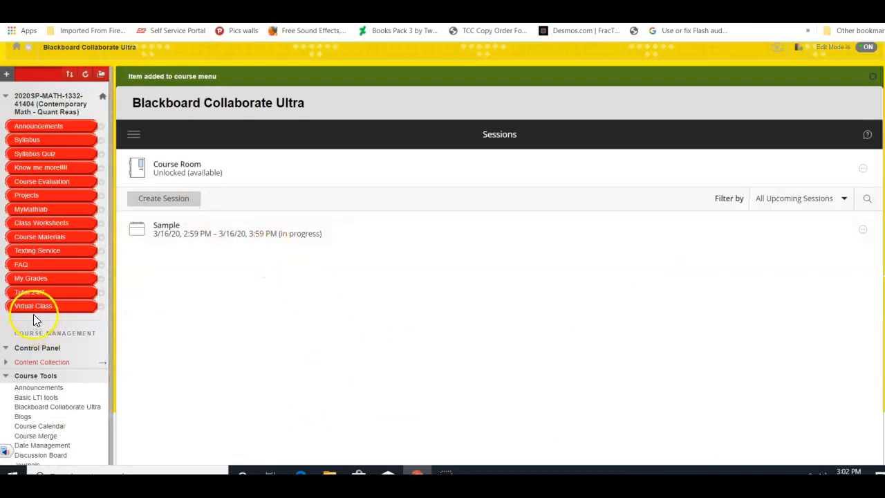
- Reopen the Virtual Class page and join the Sample session
click(33, 308)
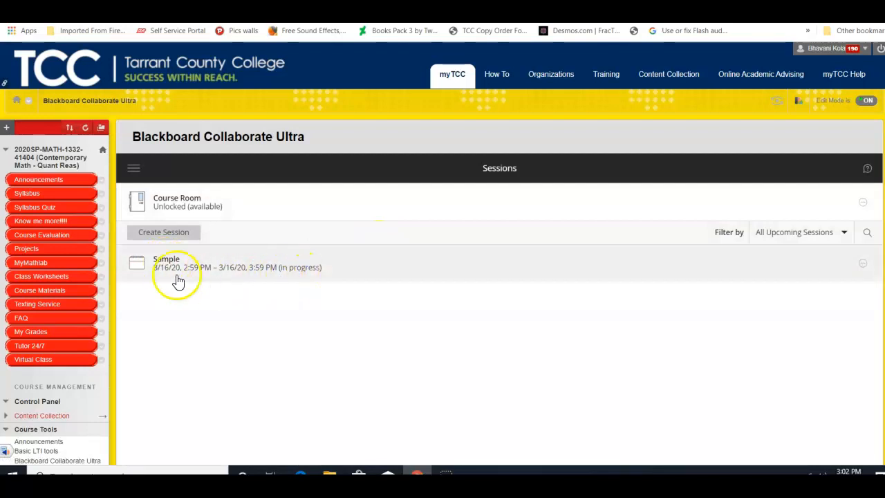
click(170, 264)
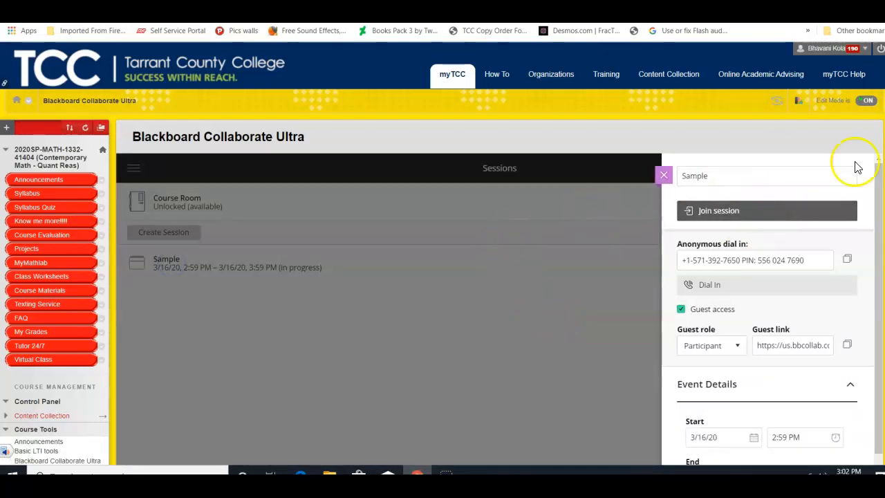
click(735, 214)
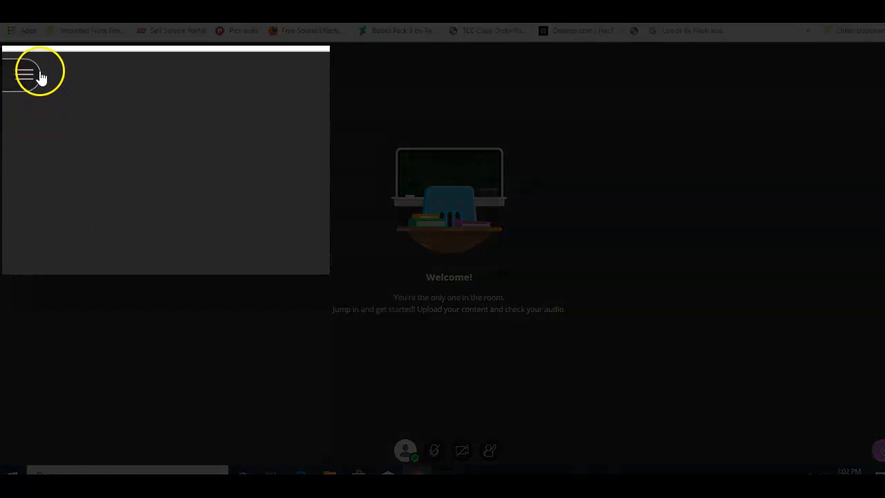
- Start recording the Sample session and look over the session menu's options
click(39, 76)
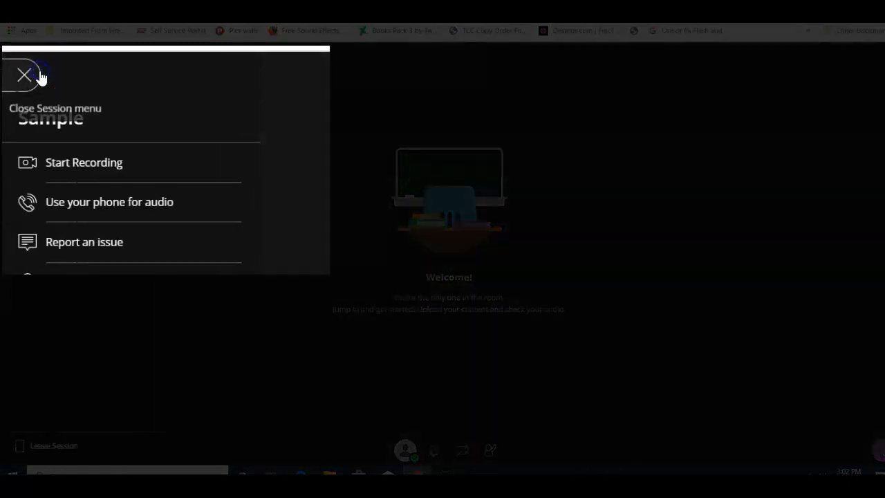
click(113, 166)
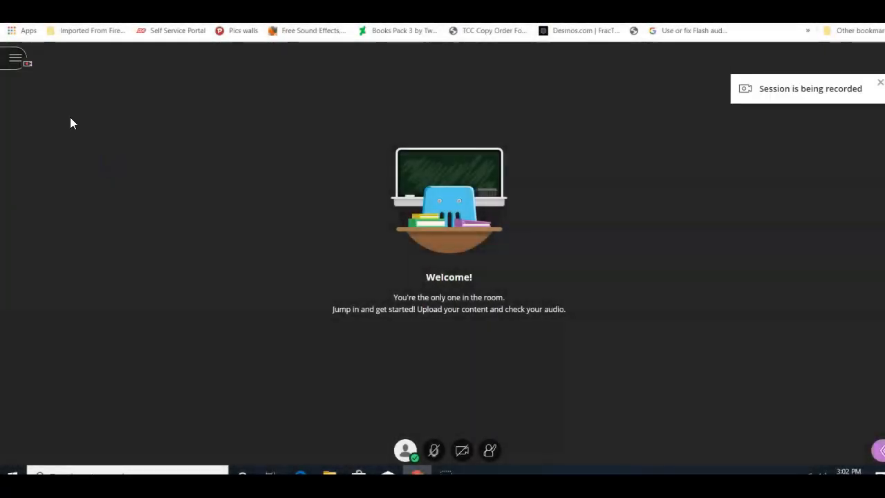
click(15, 61)
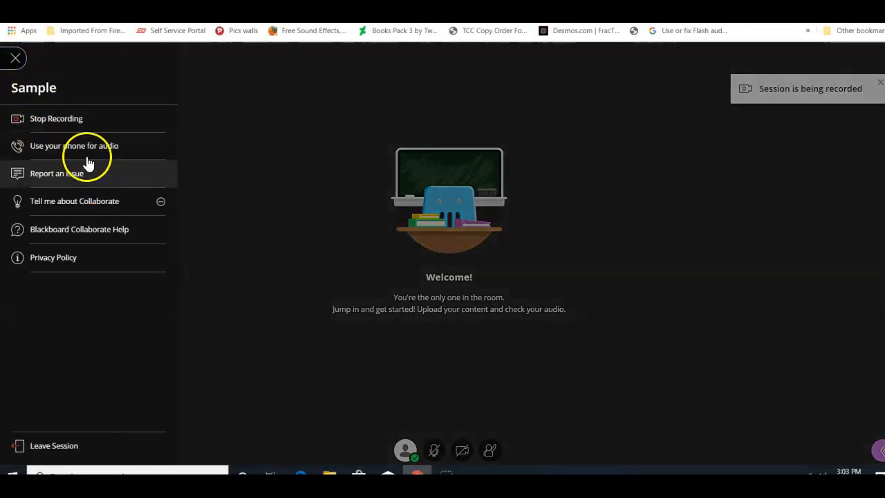
click(271, 138)
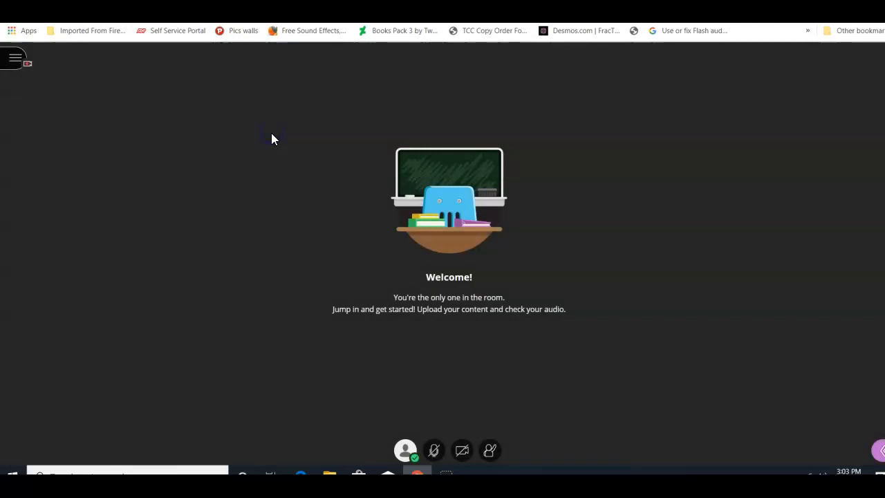
click(17, 65)
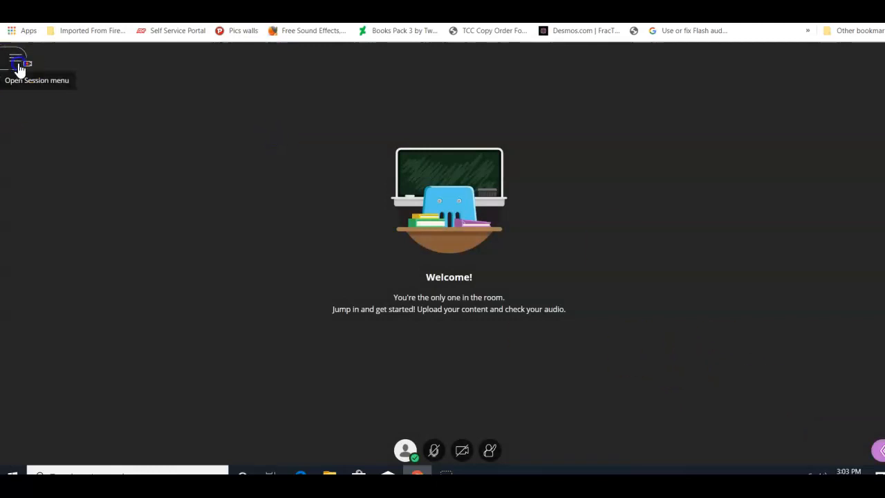
click(663, 121)
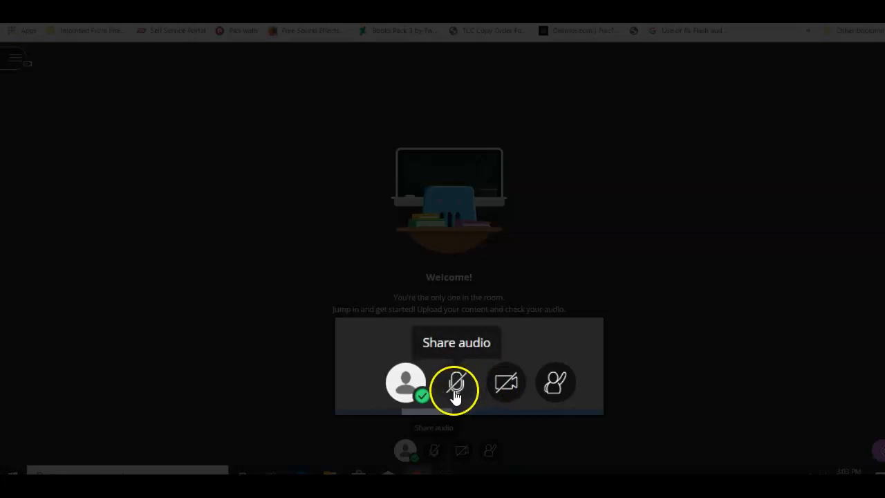
- Preview the camera video without sharing it, and stop the session recording
click(507, 382)
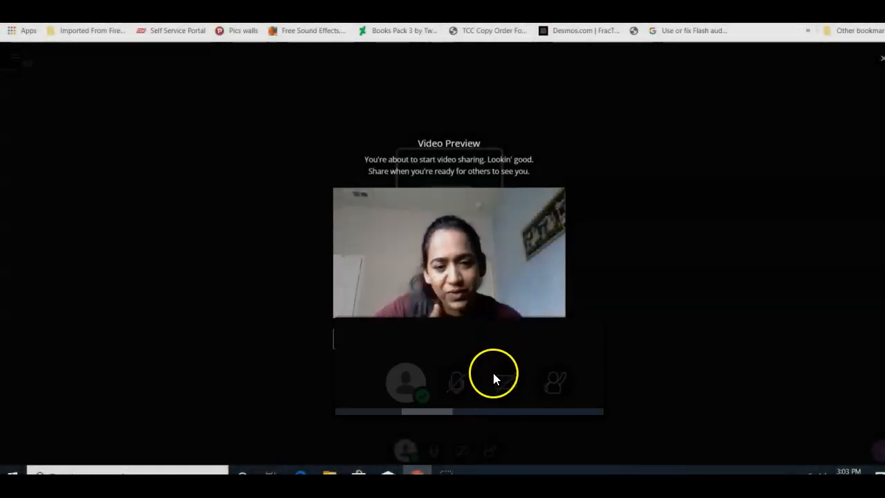
click(379, 349)
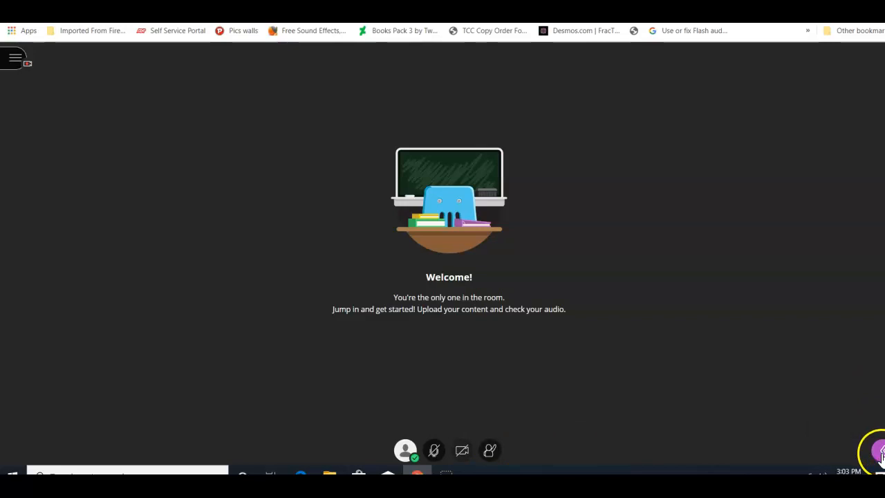
click(14, 60)
click(30, 123)
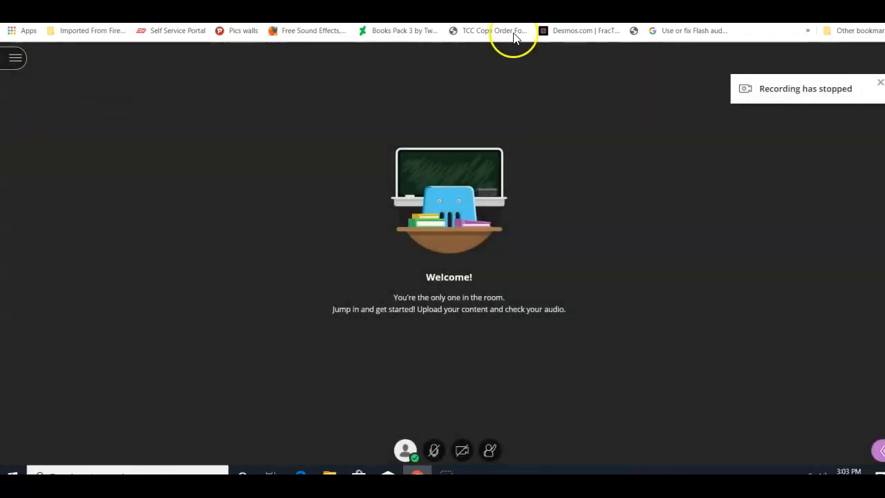
- Open the session's chat and send the message "hi" to Everyone
click(877, 452)
click(15, 59)
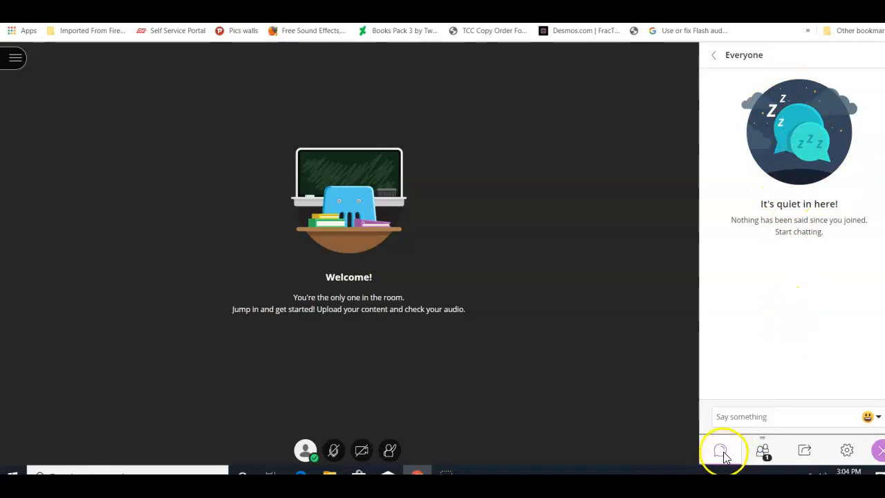
click(750, 416)
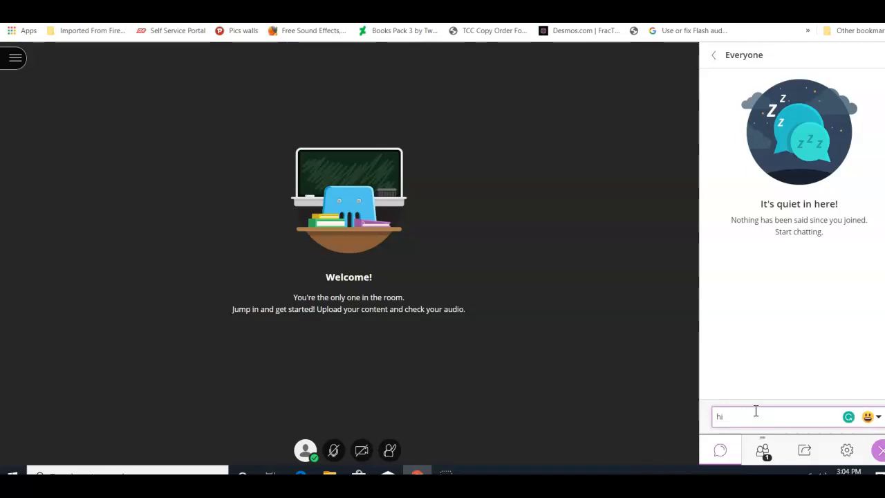
key(Return)
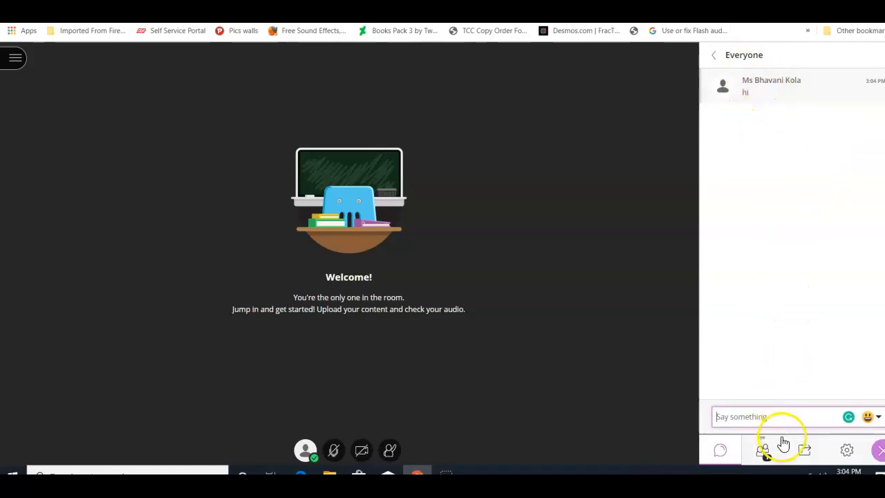
- View the attendee list and share a blank whiteboard as primary content
click(762, 450)
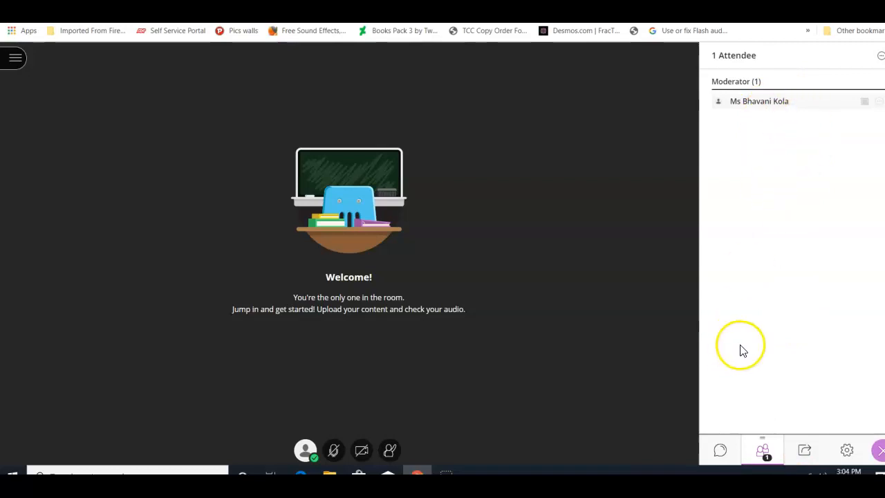
click(805, 453)
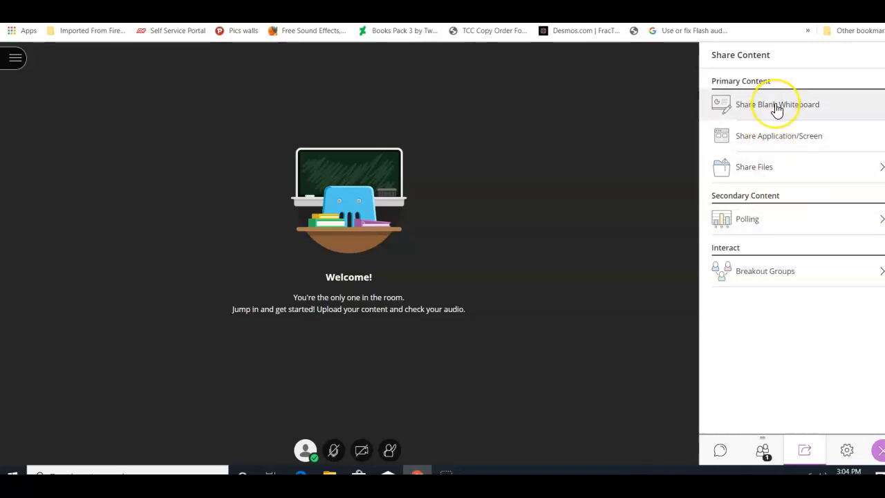
click(776, 106)
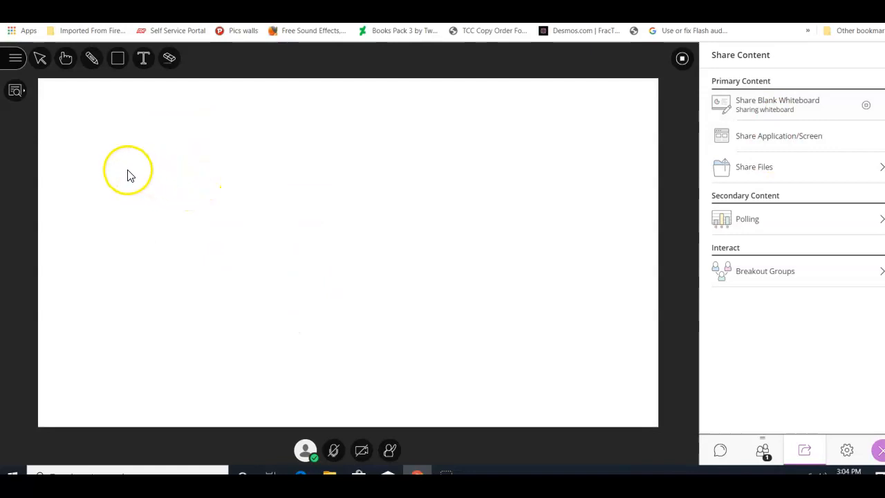
- Handwrite "Hi" in the upper-left part of the whiteboard with the Pencil tool
click(93, 67)
mouse_move(99, 103)
mouse_down()
mouse_move(98, 174)
mouse_move(119, 163)
mouse_up()
mouse_move(99, 137)
mouse_down()
mouse_move(122, 142)
mouse_move(131, 160)
mouse_up()
drag(132, 119, 132, 121)
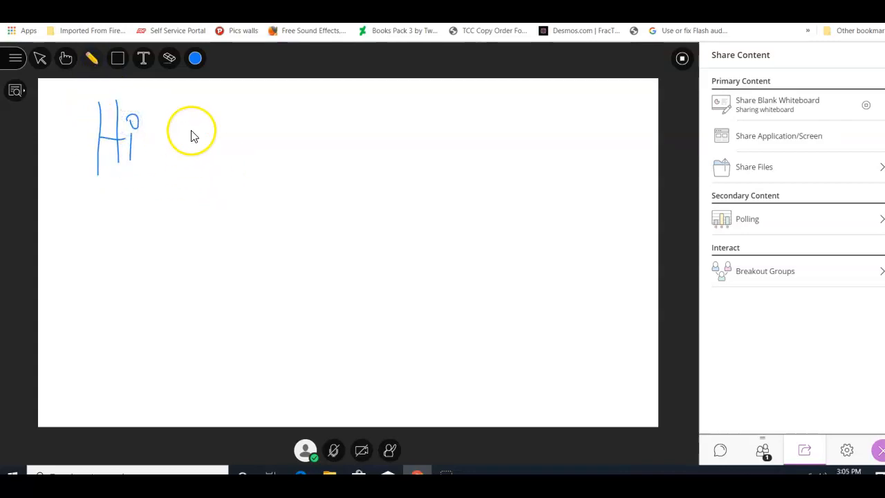
- Sketch a smiley face beside the handwritten word, and clear all drawings from the whiteboard
mouse_move(226, 152)
mouse_down()
mouse_move(315, 242)
mouse_move(211, 152)
mouse_up()
mouse_move(233, 181)
mouse_down()
mouse_move(229, 191)
mouse_move(234, 181)
mouse_move(287, 200)
mouse_up()
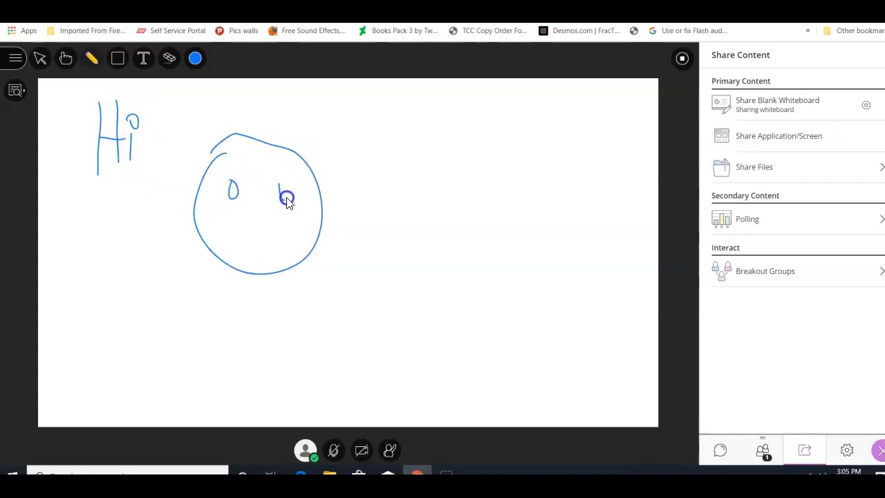
drag(257, 241, 292, 221)
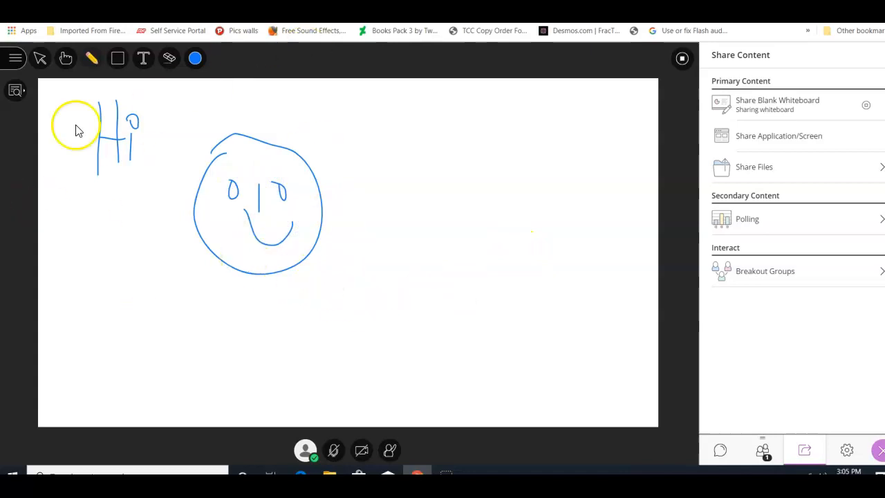
click(171, 59)
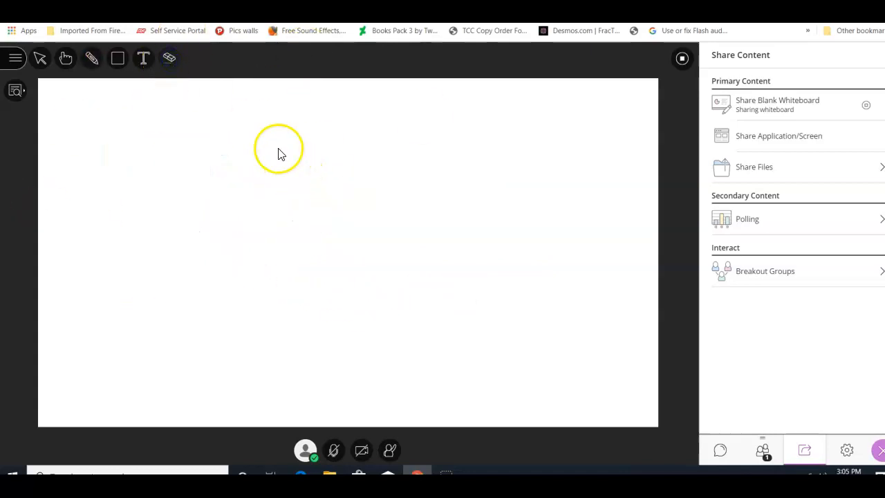
- Draw a large ellipse in the upper-left part of the whiteboard with the ellipse shape tool
click(118, 59)
click(185, 239)
click(116, 70)
click(130, 112)
drag(166, 176, 280, 257)
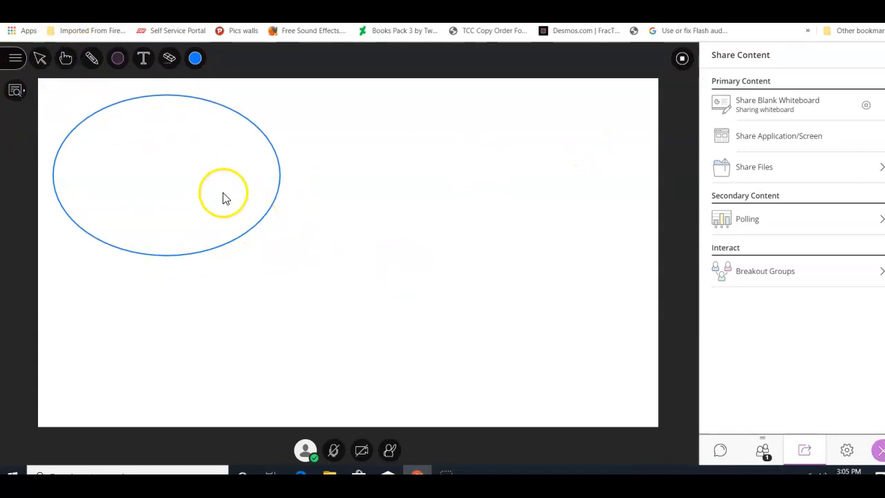
- Scribble inside the ellipse and handwrite the equation 2x + 3 = 5 beside it with the Pencil tool
click(91, 58)
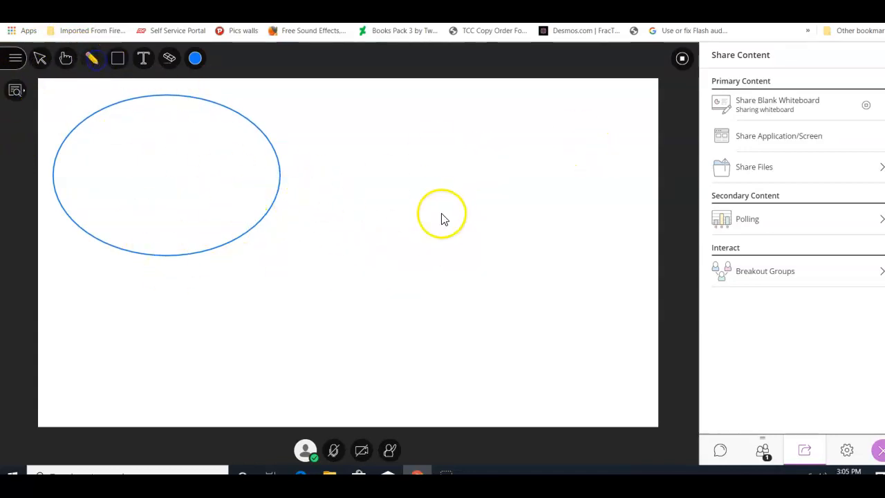
drag(238, 145, 251, 192)
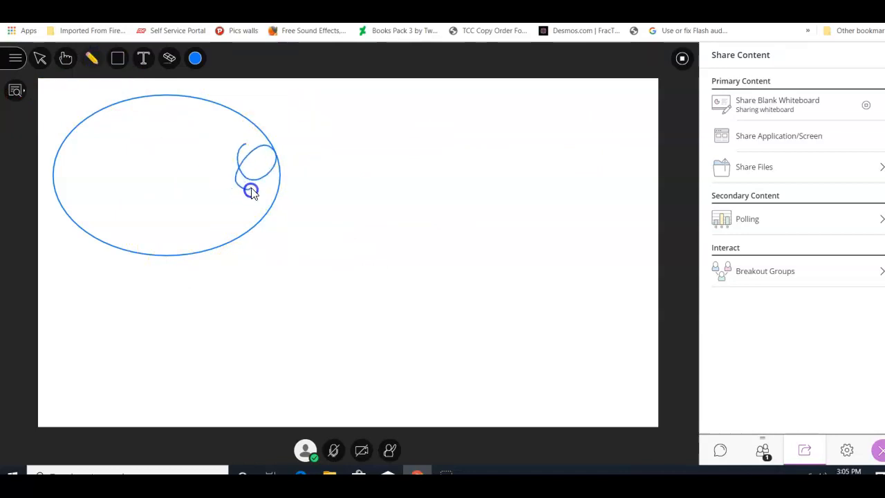
drag(330, 228, 334, 226)
mouse_move(362, 183)
mouse_down()
mouse_move(346, 214)
mouse_move(410, 201)
mouse_move(390, 214)
mouse_move(408, 241)
mouse_up()
mouse_move(456, 205)
mouse_down()
mouse_move(536, 182)
mouse_move(505, 241)
mouse_up()
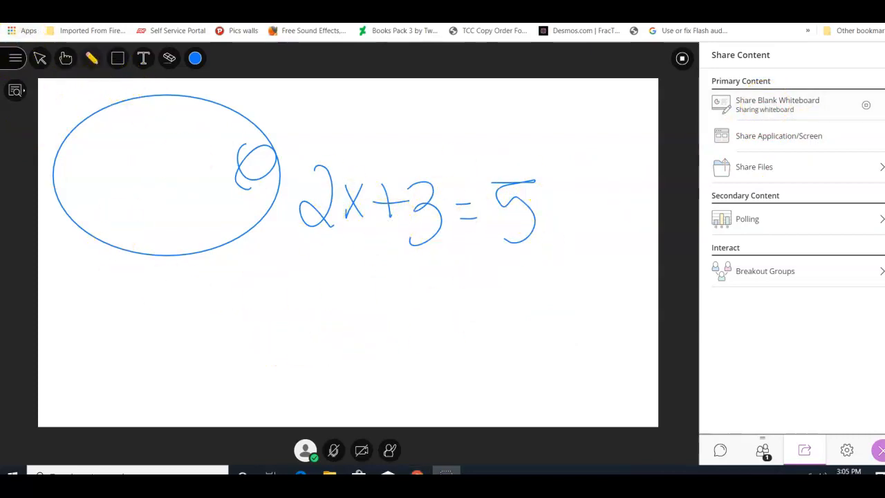
- Stop and reshare the whiteboard twice to get a fresh blank board, handwriting 2x = 1 in between
click(681, 61)
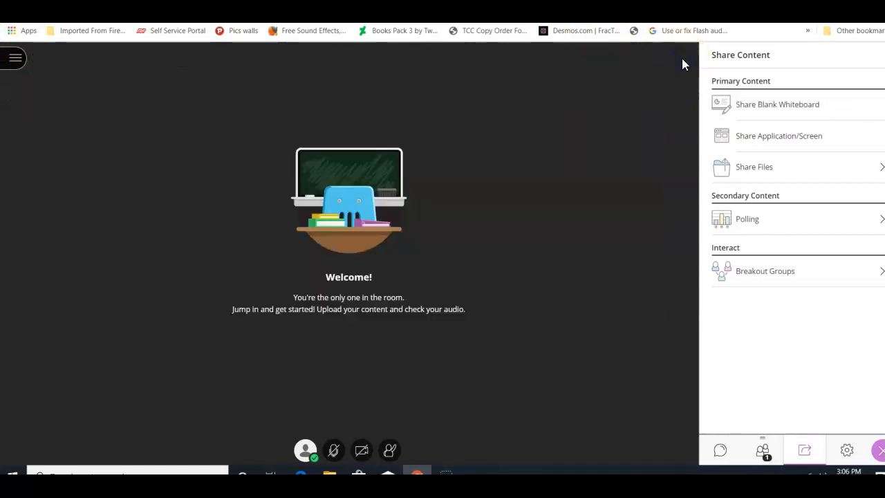
click(812, 113)
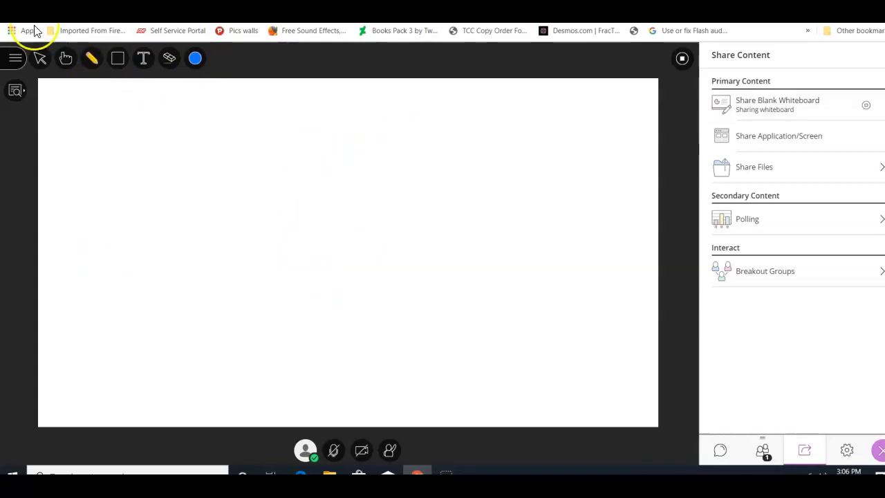
mouse_move(135, 127)
mouse_down()
mouse_move(142, 134)
mouse_move(132, 176)
mouse_move(175, 156)
mouse_move(188, 135)
mouse_move(186, 171)
mouse_up()
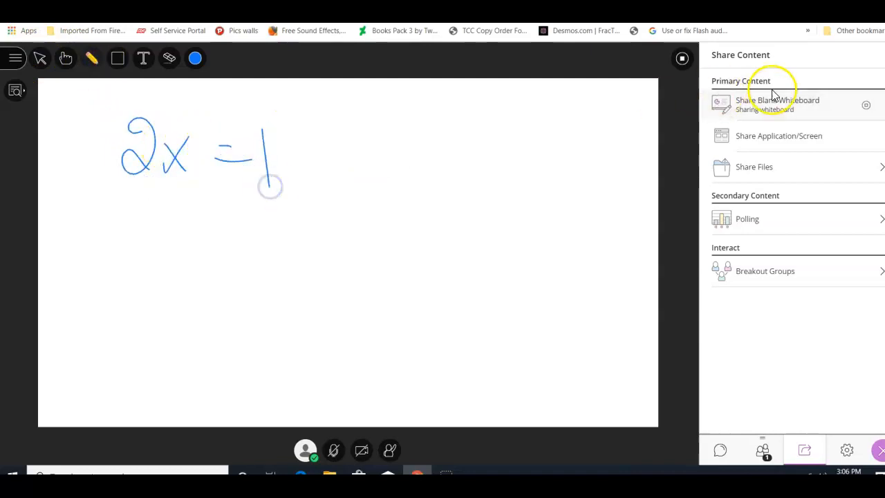
click(681, 59)
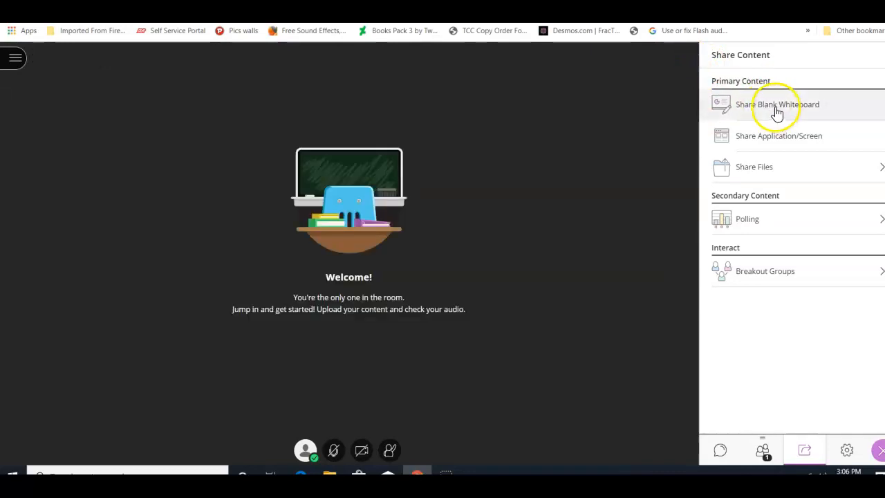
click(774, 111)
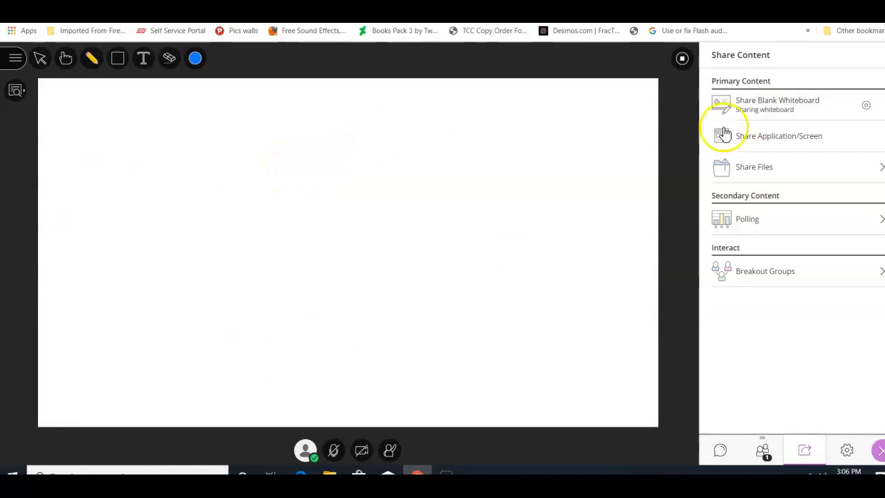
- Share the "Sample - Bb Collaborate" Chrome window as the application shown to attendees
click(763, 145)
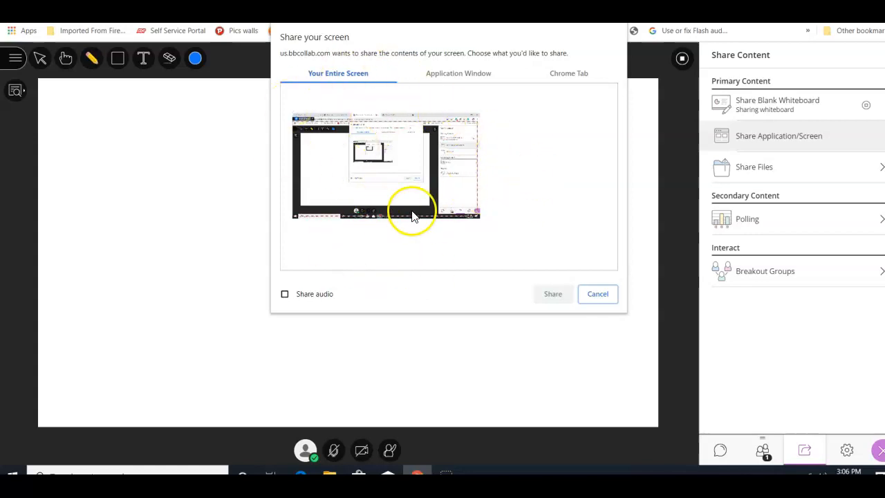
click(453, 75)
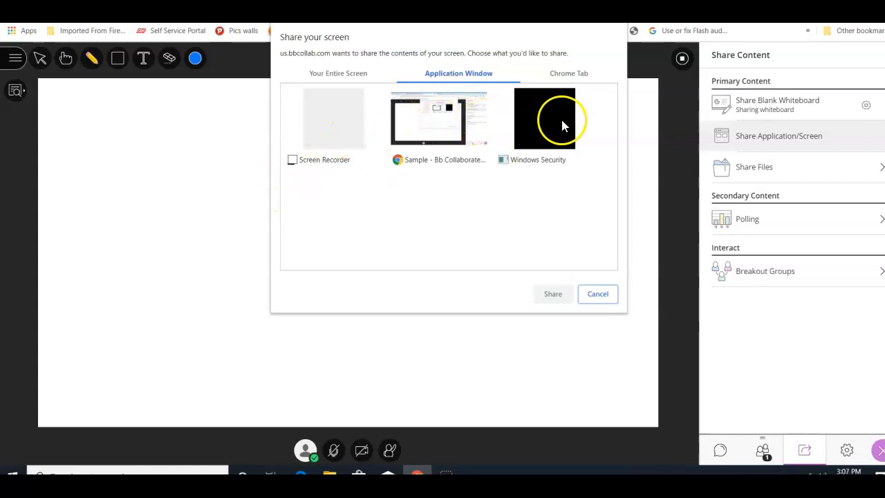
click(444, 138)
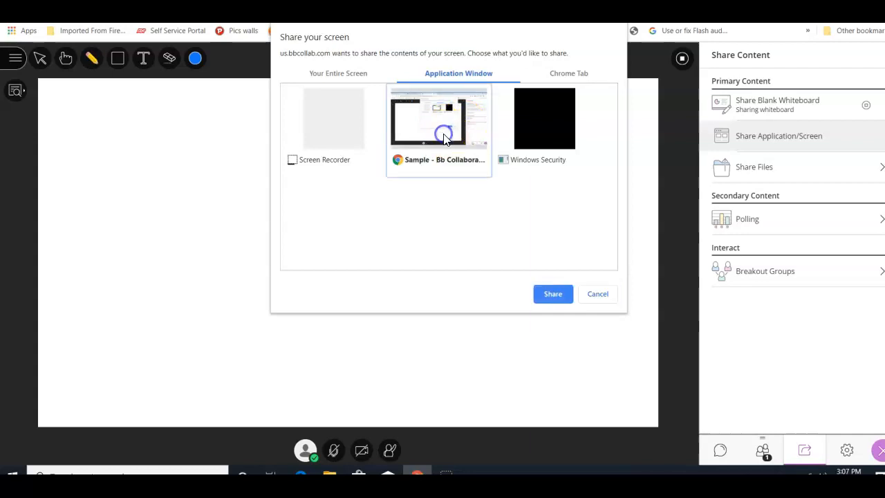
click(552, 296)
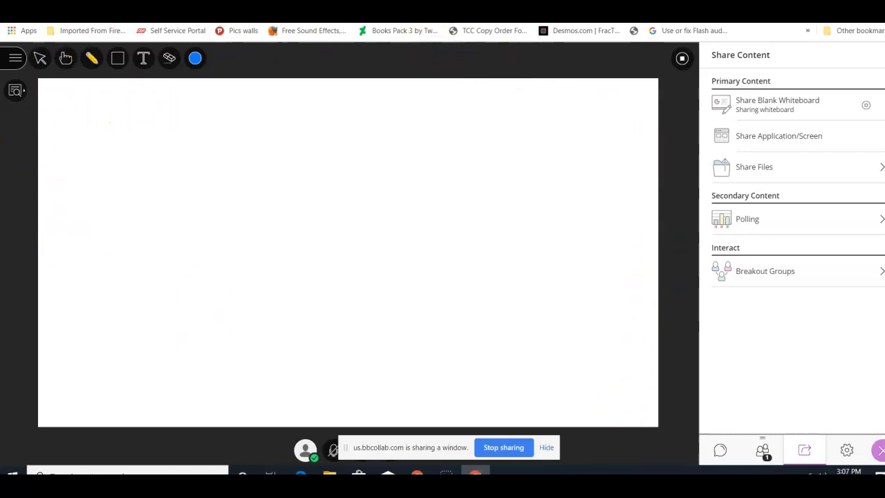
- Show the Blackboard course page and the Chapter 2.pdf document in the shared window, and return to the Sample session
click(200, 4)
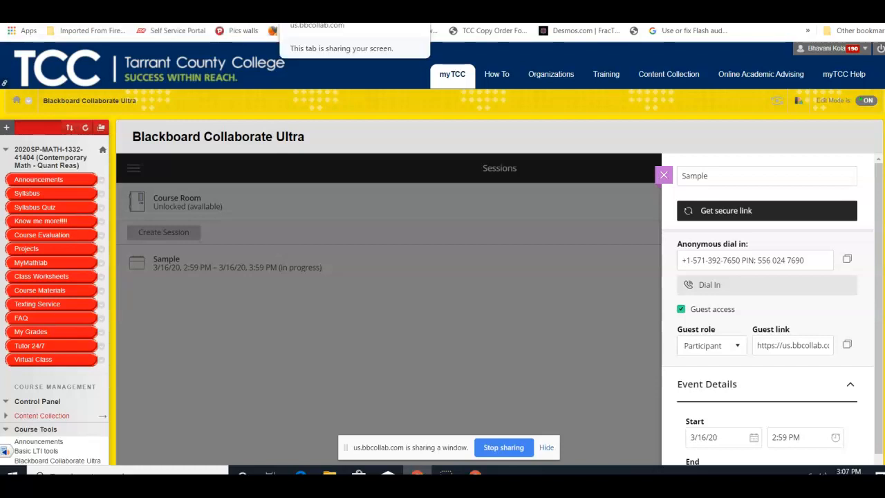
click(325, 4)
click(428, 4)
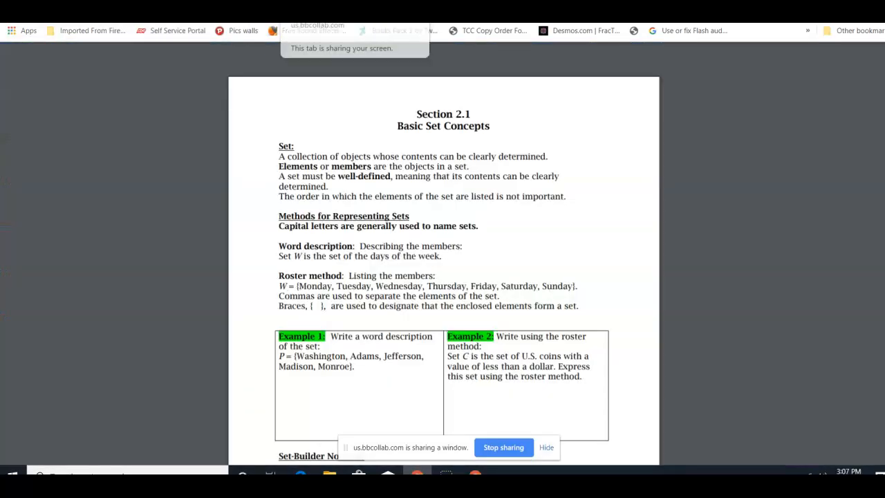
click(325, 5)
click(801, 136)
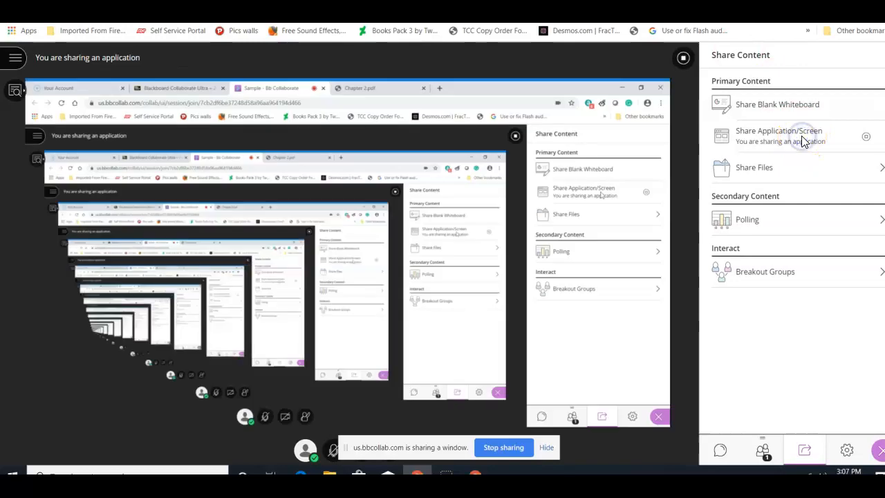
- Stop sharing the application window and share the Chapter 2.pdf Chrome tab instead
click(502, 448)
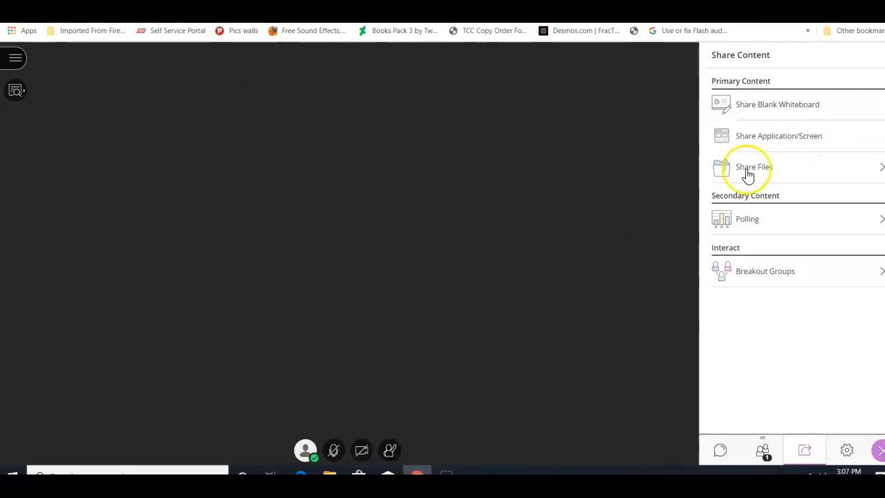
click(769, 135)
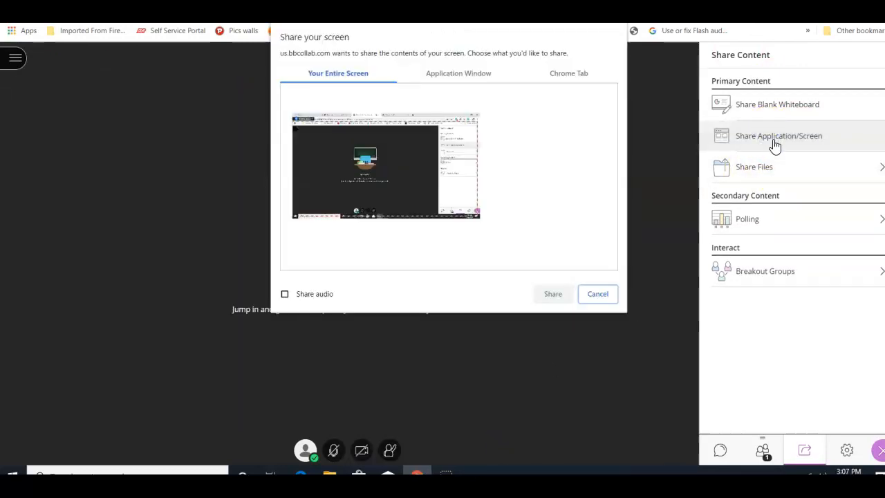
click(571, 78)
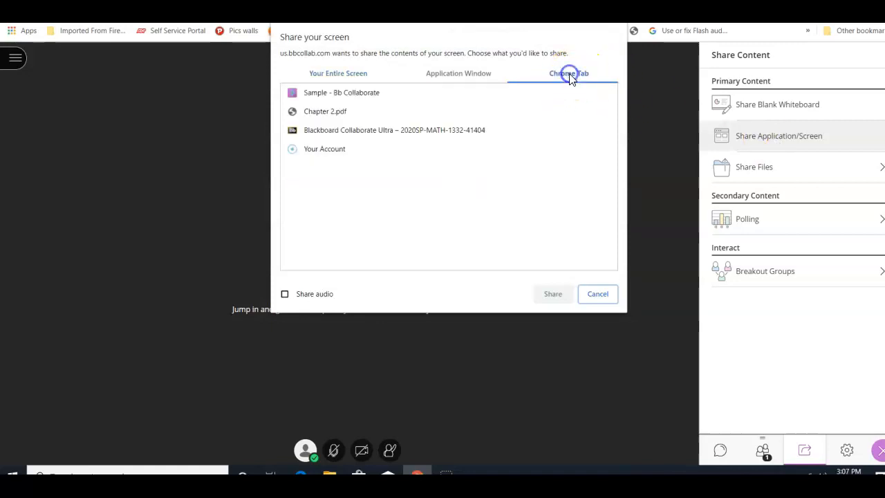
click(327, 117)
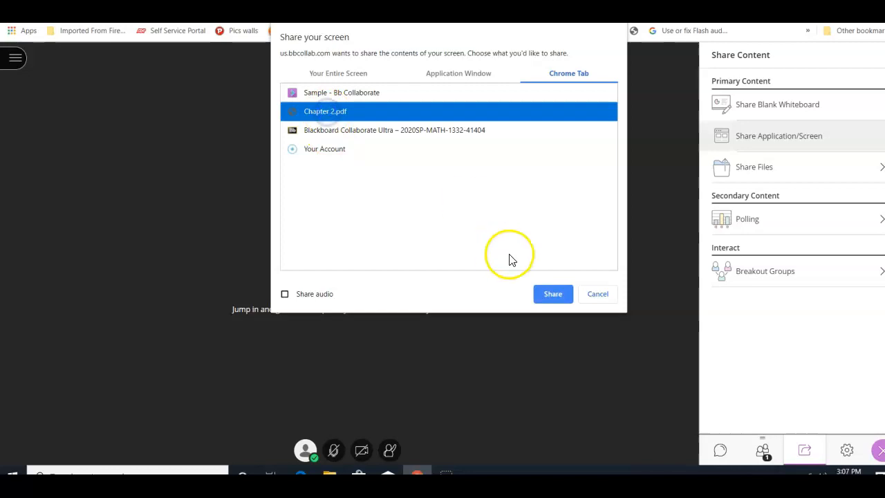
click(555, 295)
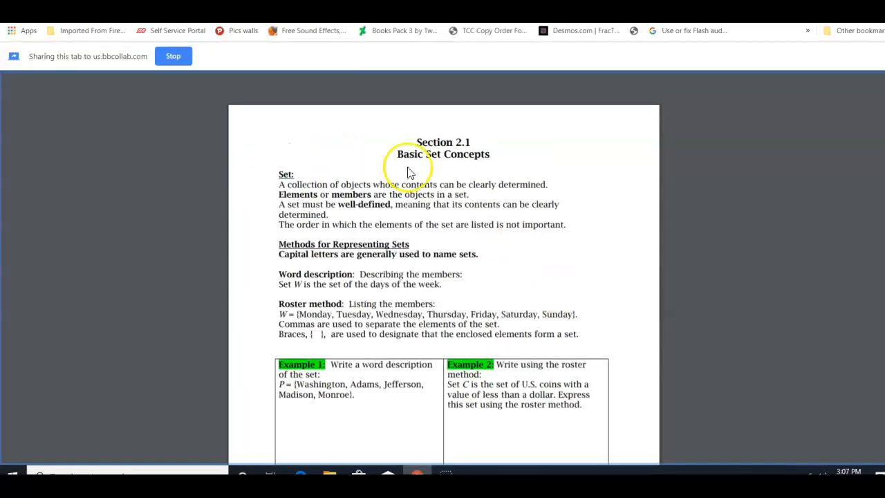
- Look through the first page of the shared Chapter 2.pdf, stop sharing the tab, and return to the Sample session
scroll(385, 168, down, 6)
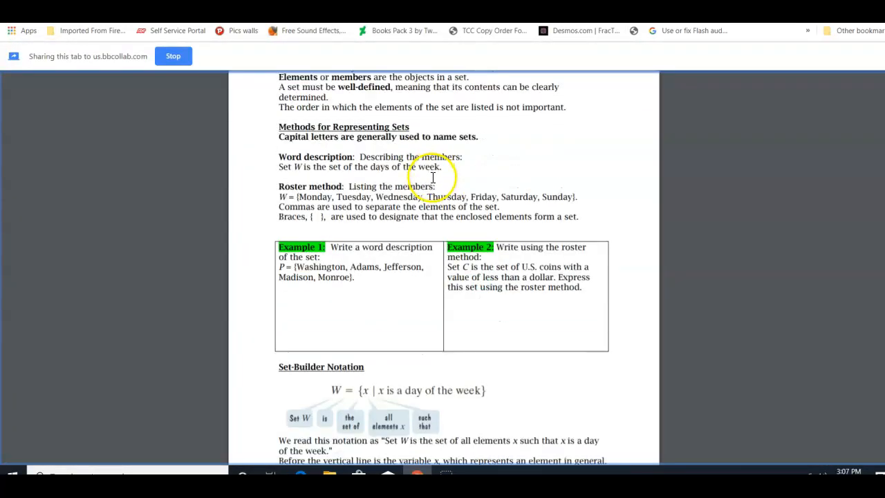
scroll(434, 182, up, 4)
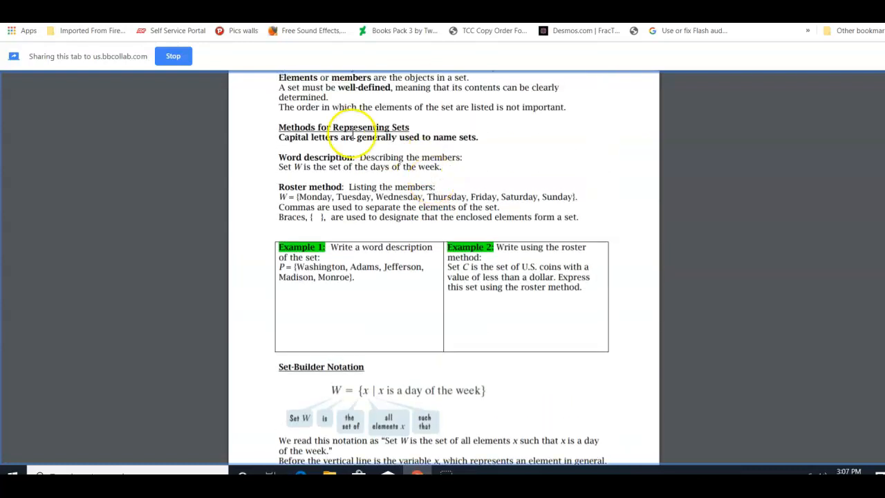
click(173, 57)
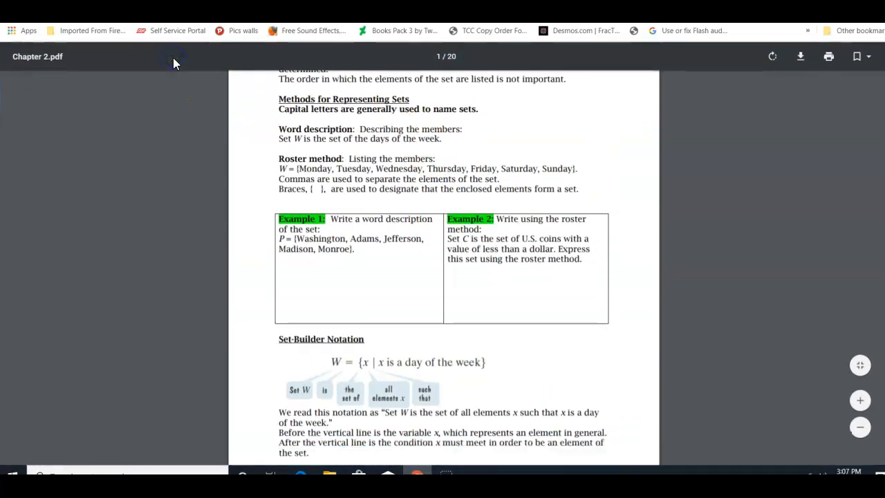
click(325, 6)
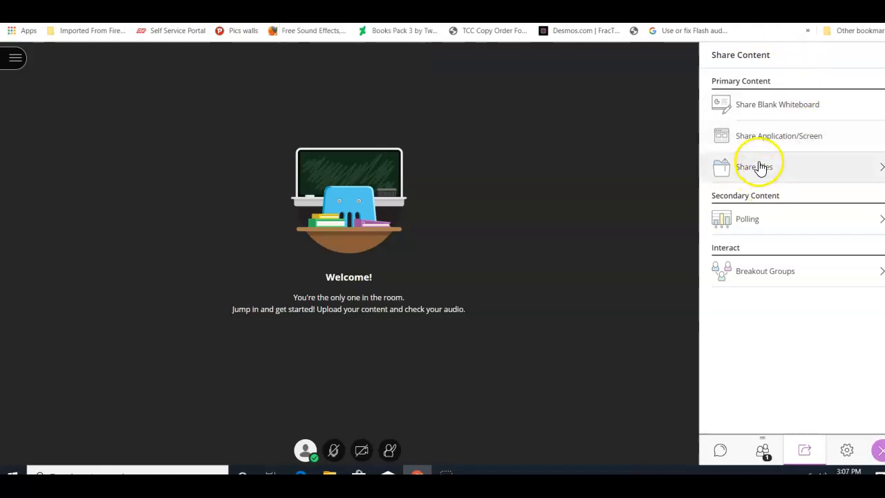
- Review the file-sharing option and the entire screen, application window and Chrome tab choices, and close the chooser without sharing
click(760, 167)
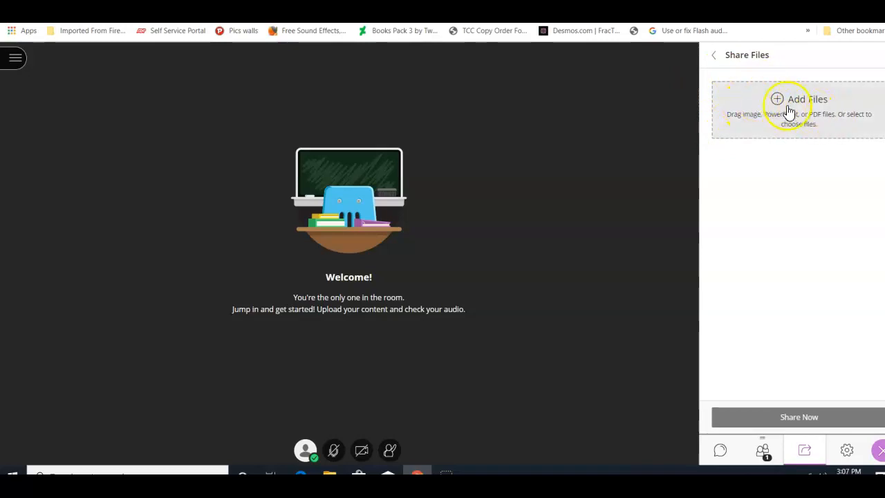
click(715, 55)
click(782, 139)
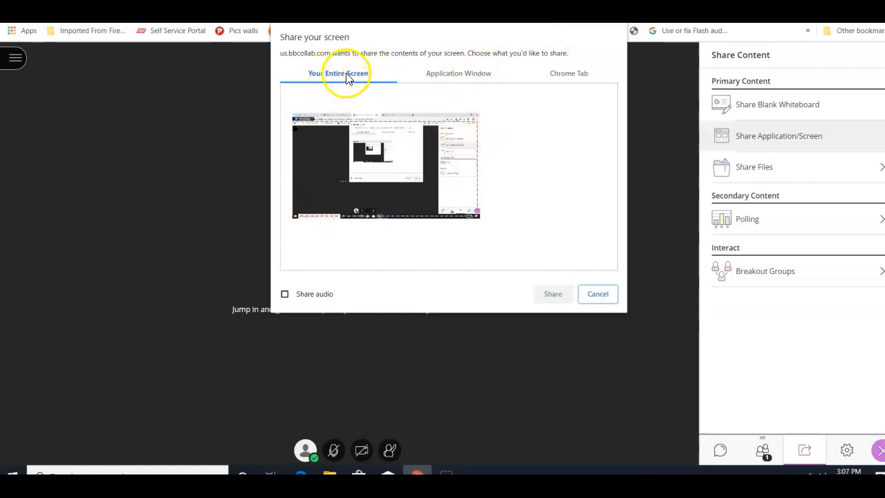
click(456, 76)
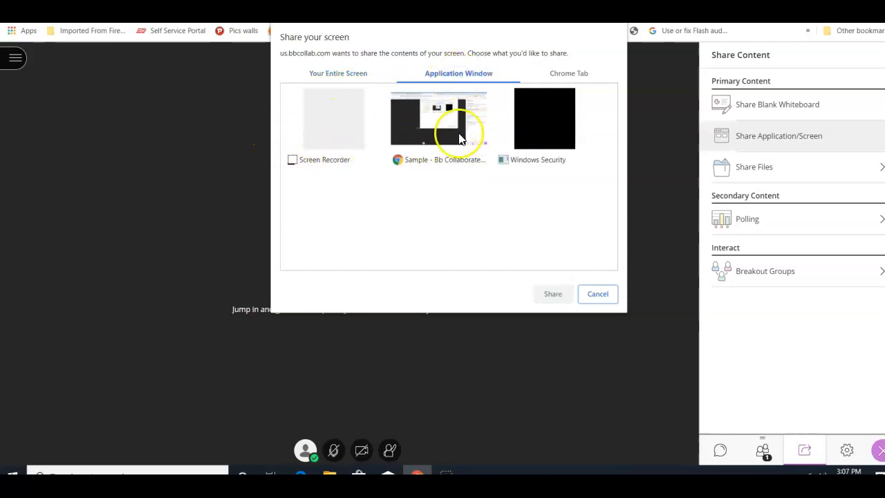
click(578, 74)
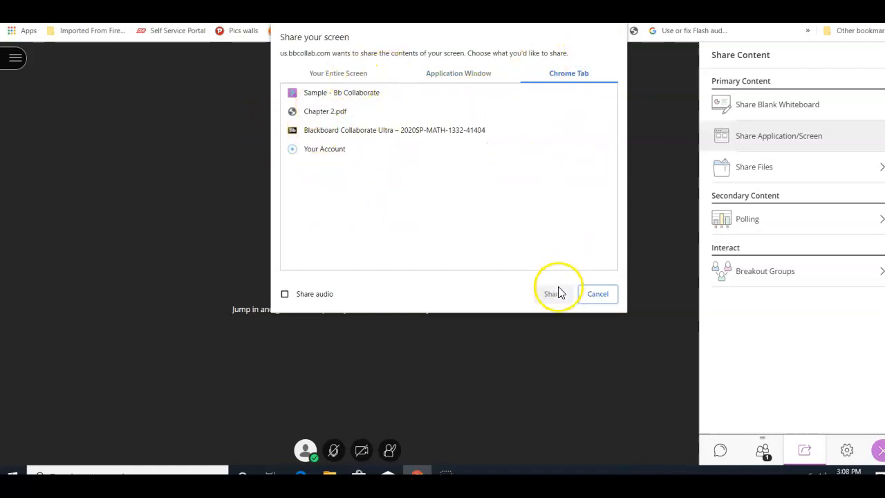
click(595, 294)
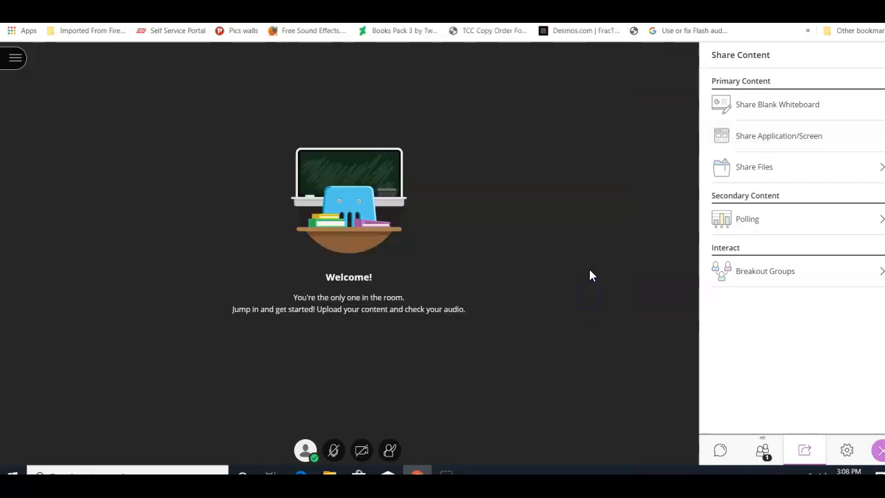
- Upload the Chapter 2 PDF from the Desktop to the session's shared files
click(742, 174)
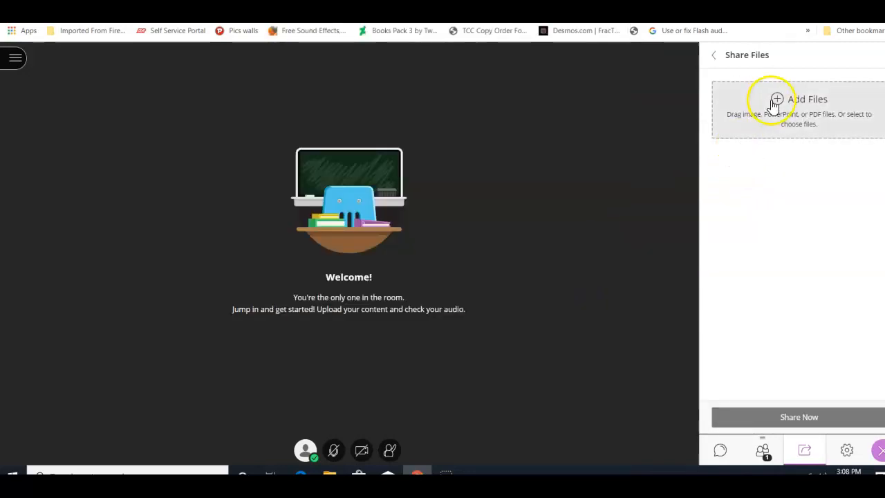
click(776, 101)
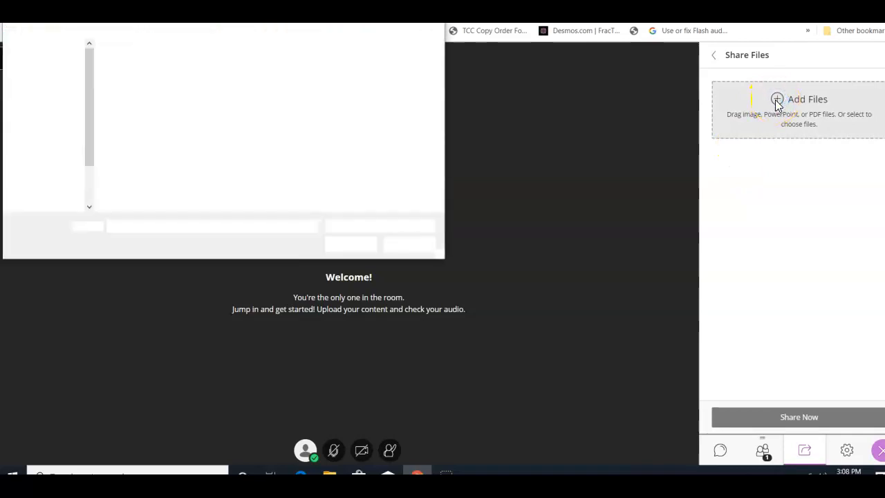
scroll(255, 129, down, 1)
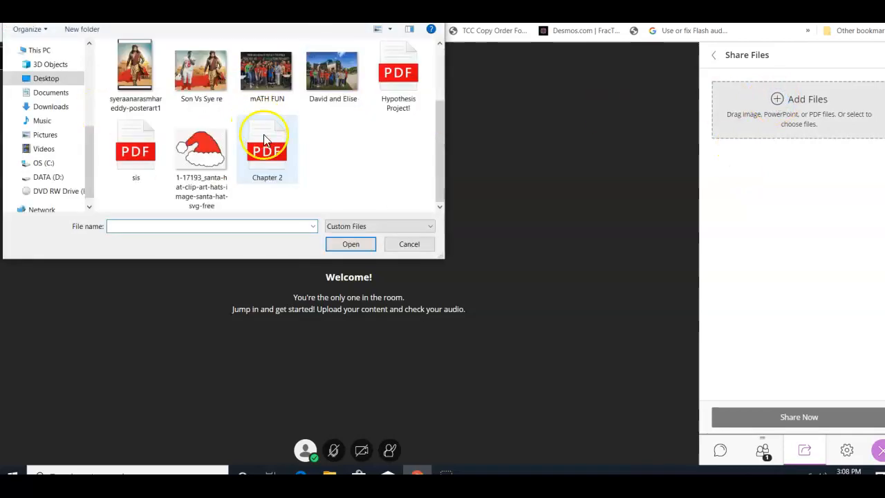
click(262, 130)
click(355, 247)
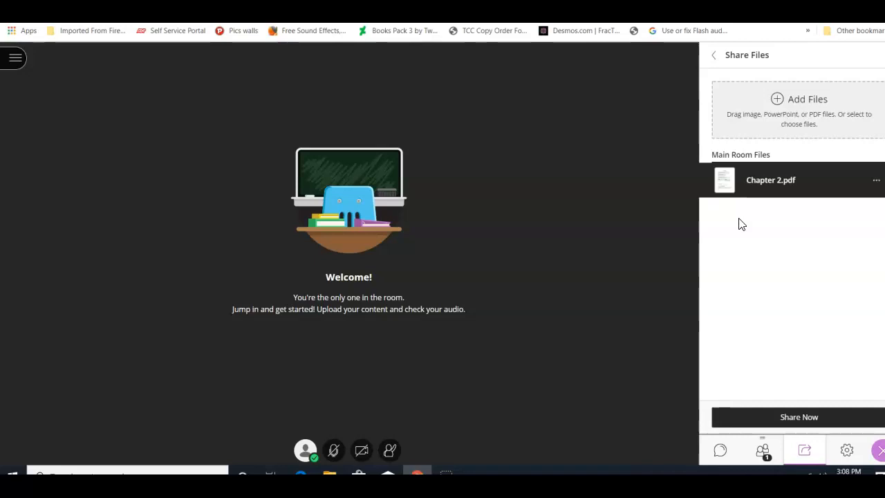
- Share the uploaded Chapter 2.pdf with the session, starting from its first slide
click(727, 186)
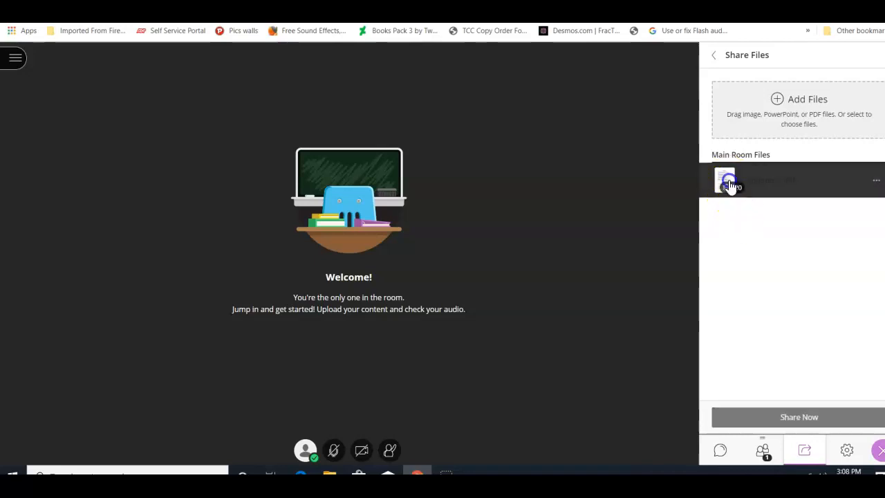
click(730, 187)
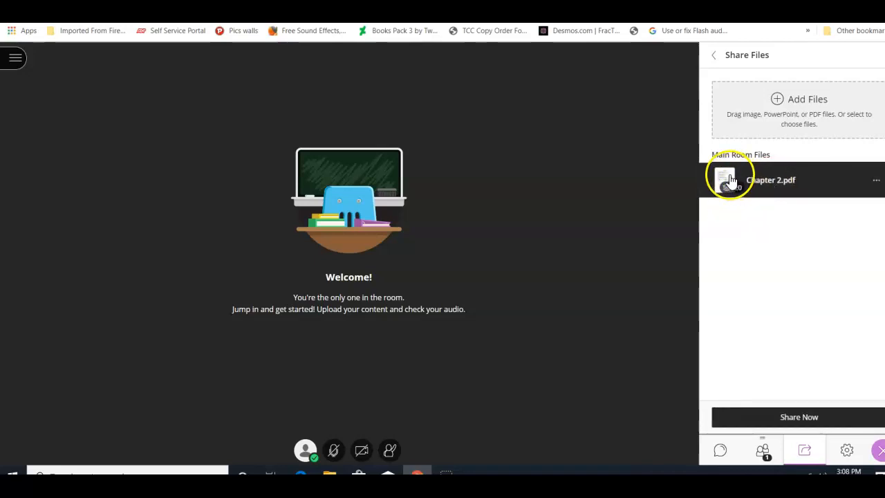
click(749, 192)
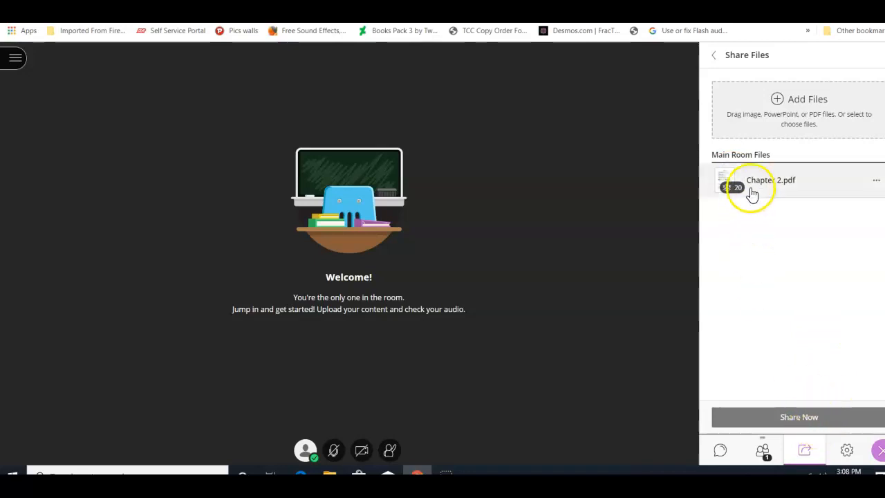
click(809, 417)
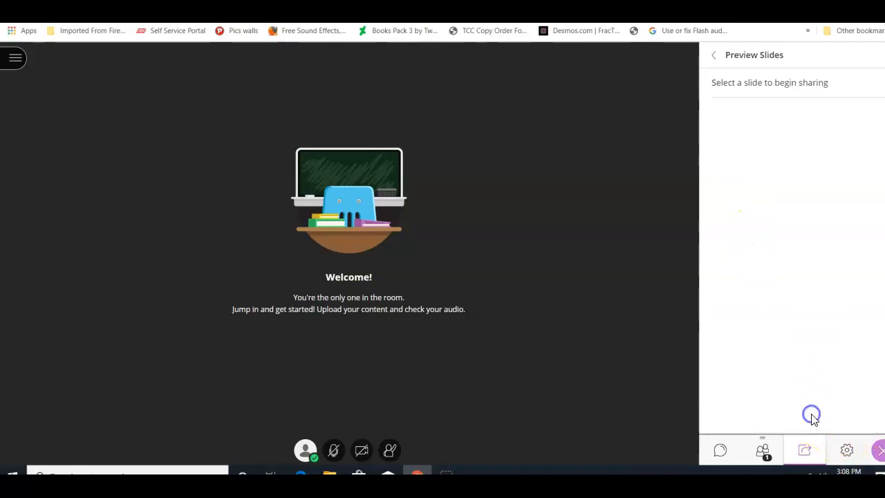
click(785, 175)
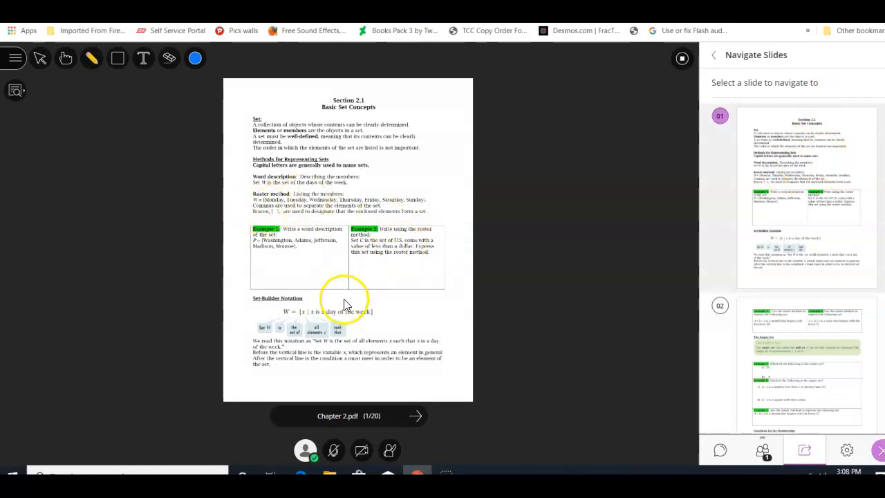
- Show the view controls and enlarge the shared first slide around the Example 1 and Example 2 boxes
click(348, 184)
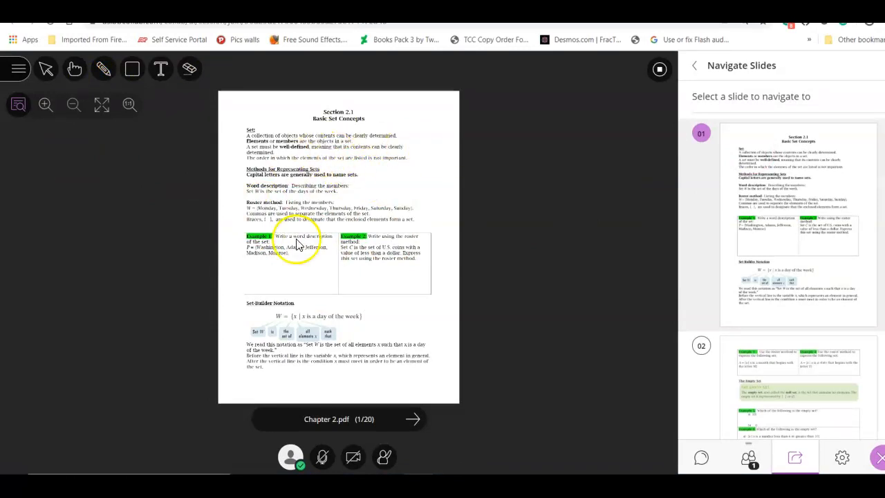
click(17, 107)
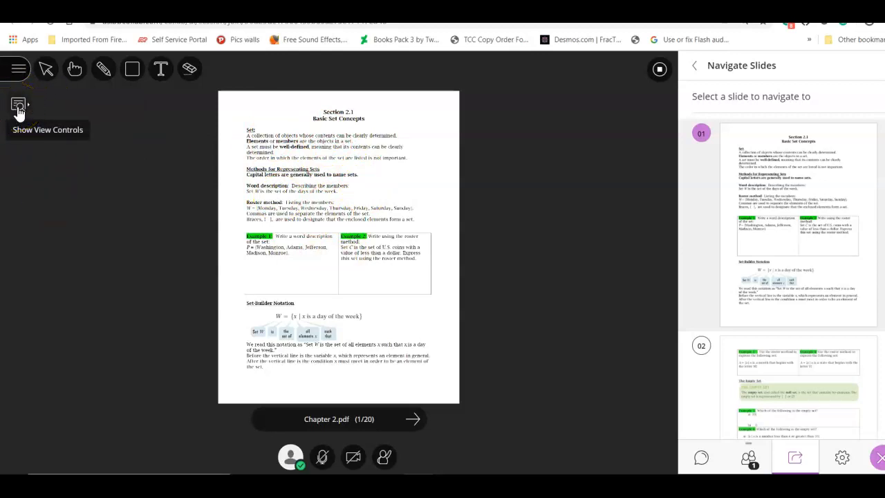
click(19, 111)
click(44, 104)
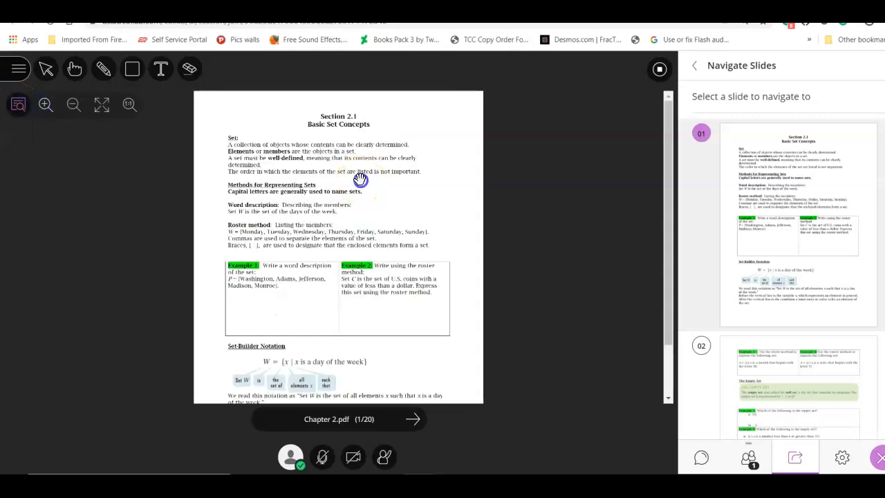
click(44, 105)
click(44, 107)
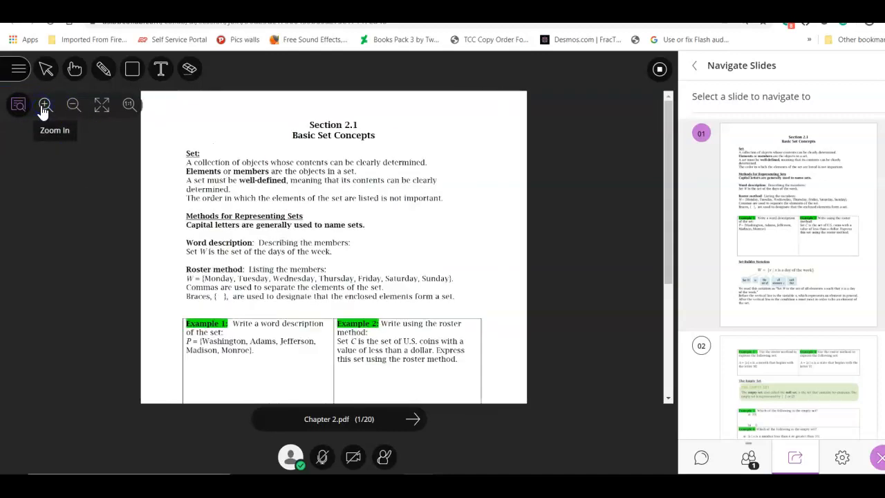
click(43, 108)
drag(667, 147, 673, 239)
- Handwrite 2x + 4 = in the Example 1 box of the first slide with the Pencil tool
click(103, 68)
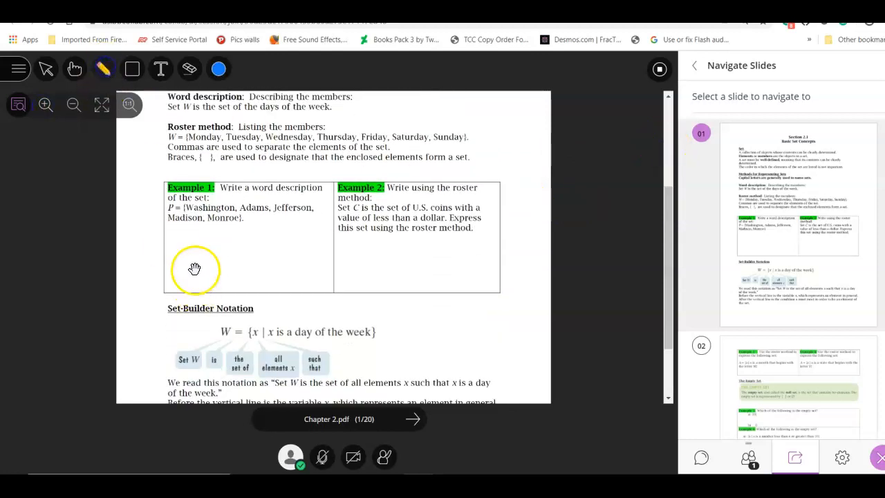
mouse_move(183, 244)
mouse_down()
mouse_move(195, 263)
mouse_move(212, 264)
mouse_up()
click(103, 78)
drag(249, 233, 249, 261)
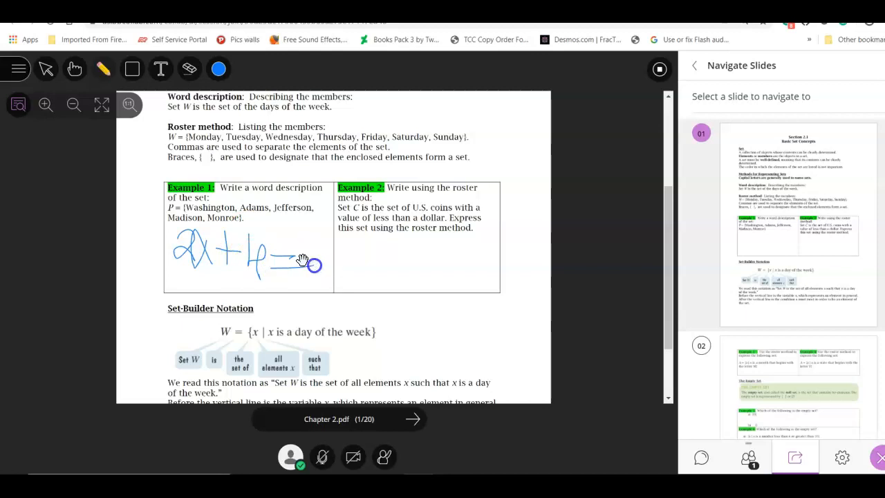
- Navigate to slide 2, hide the view controls, and handwrite 2x + 3 = 4 across the Empty Set heading with the Pencil tool
click(767, 365)
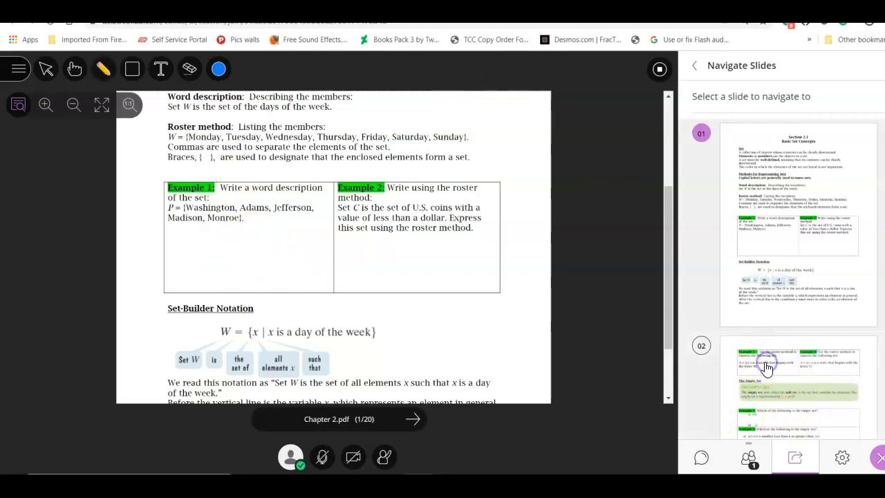
click(769, 255)
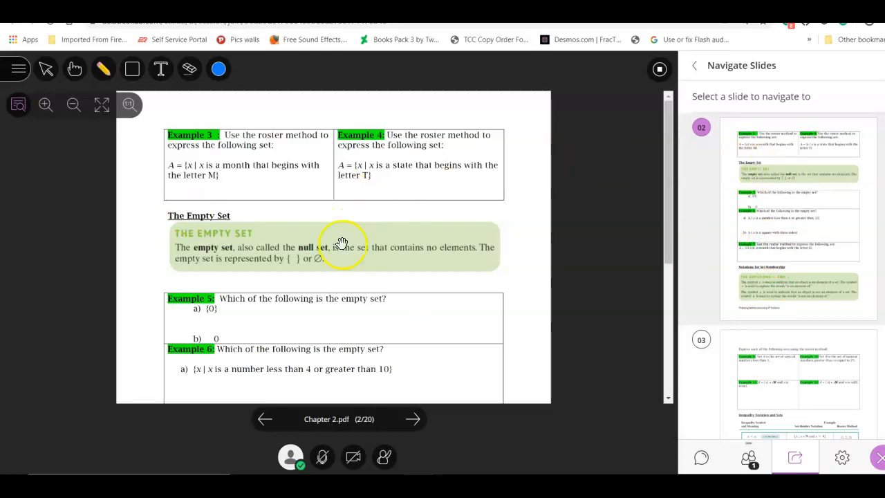
click(18, 104)
click(106, 76)
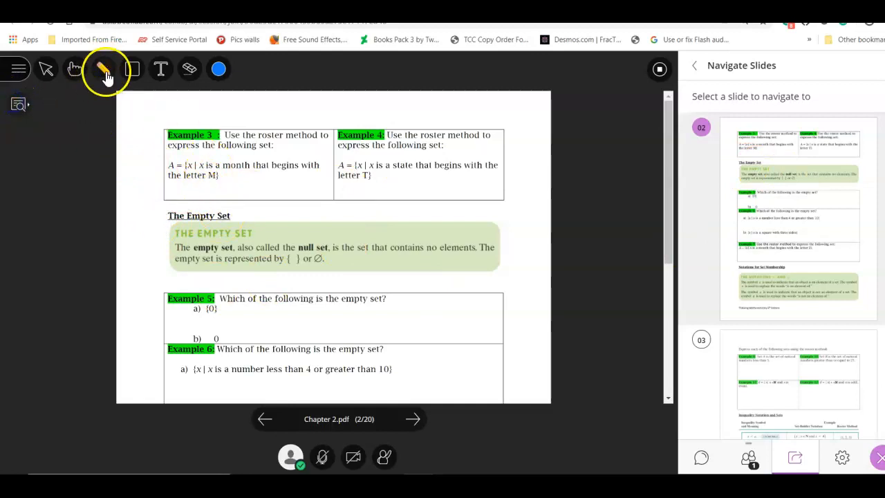
drag(254, 230, 274, 231)
mouse_move(299, 195)
mouse_down()
mouse_move(287, 230)
mouse_move(301, 227)
mouse_up()
drag(304, 215, 331, 215)
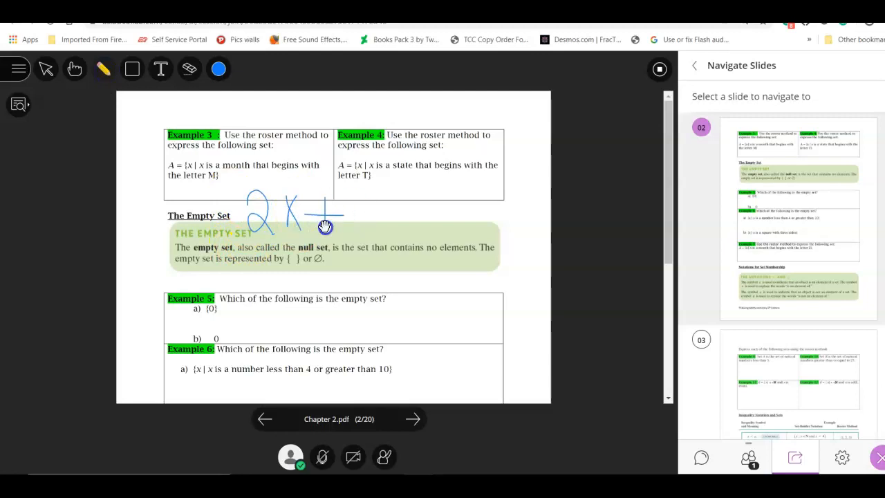
drag(403, 203, 421, 203)
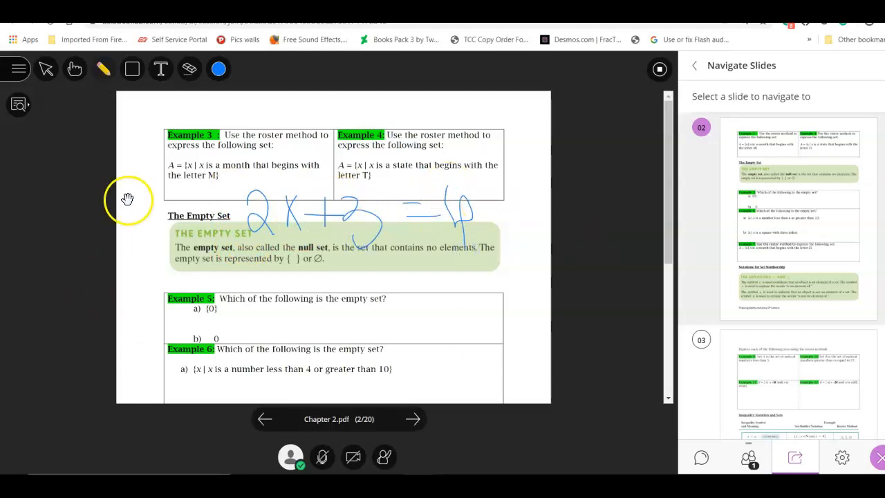
- Draw two large overlapping ellipses over the Example 3 area of slide 2
click(135, 69)
click(131, 119)
drag(186, 182, 317, 257)
drag(242, 106, 365, 198)
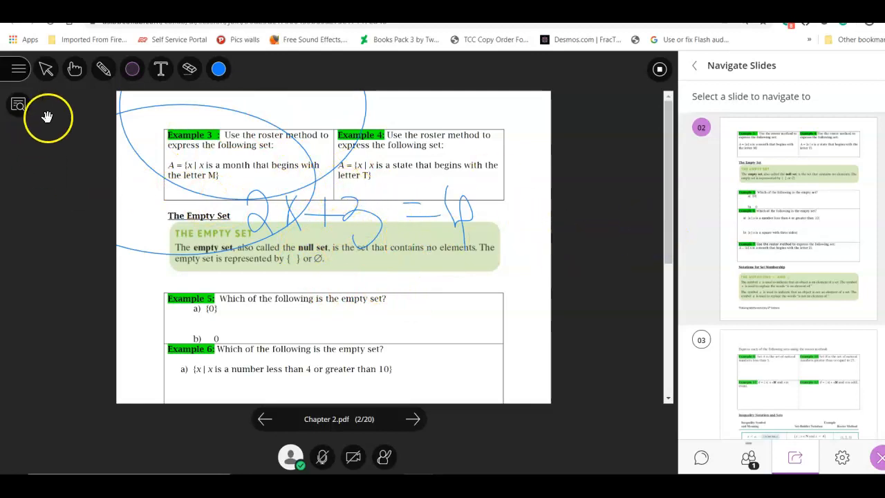
- Clear all annotations from slide 2 and start recording the session
click(188, 69)
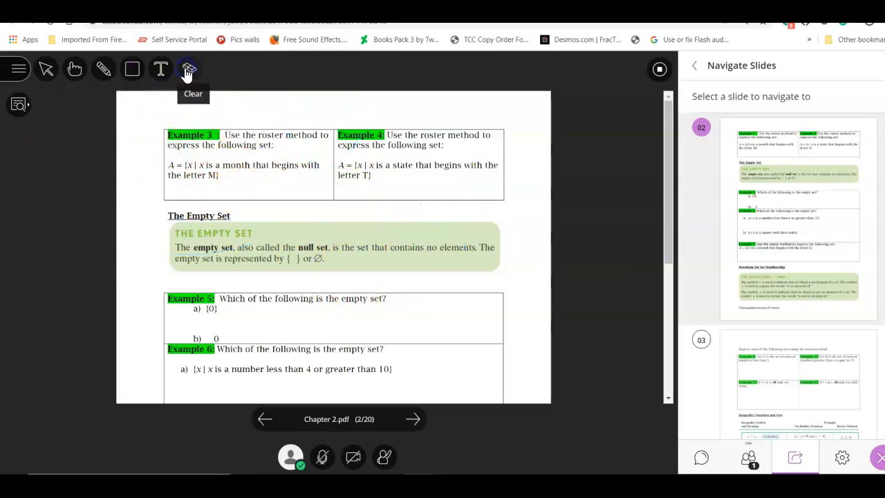
click(20, 70)
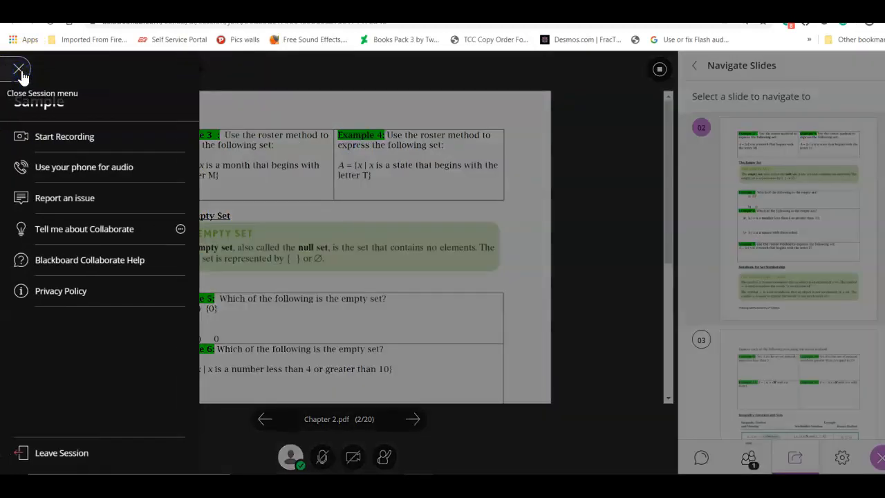
click(40, 138)
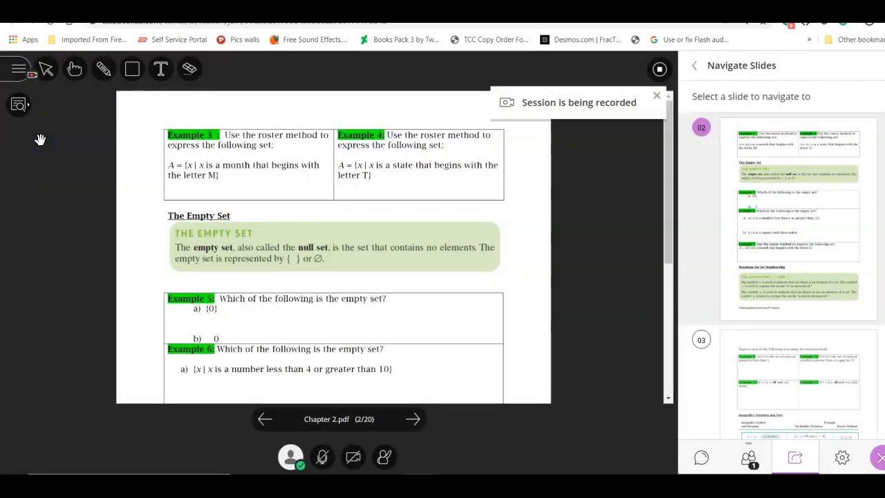
- Handwrite 2x+3 under Example 3 and 4x+5 under Example 4 of slide 2, and scribble freehand loops across the Empty Set and Example 5 areas
click(103, 68)
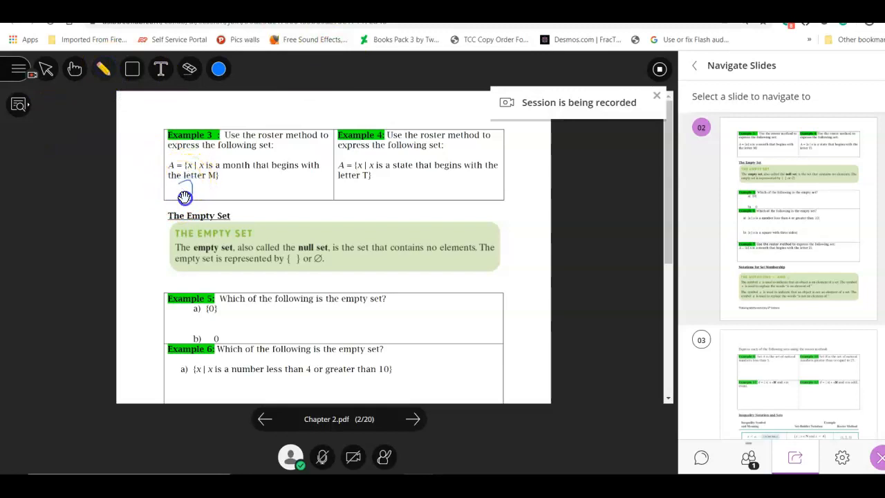
drag(184, 197, 205, 192)
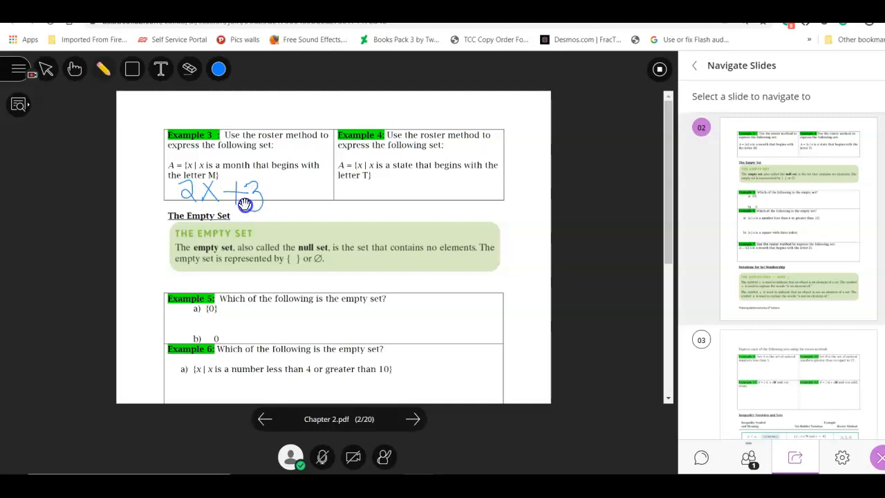
drag(347, 184, 359, 193)
mouse_move(394, 178)
mouse_down()
mouse_move(394, 198)
mouse_move(427, 179)
mouse_up()
drag(339, 265, 332, 271)
drag(401, 278, 446, 262)
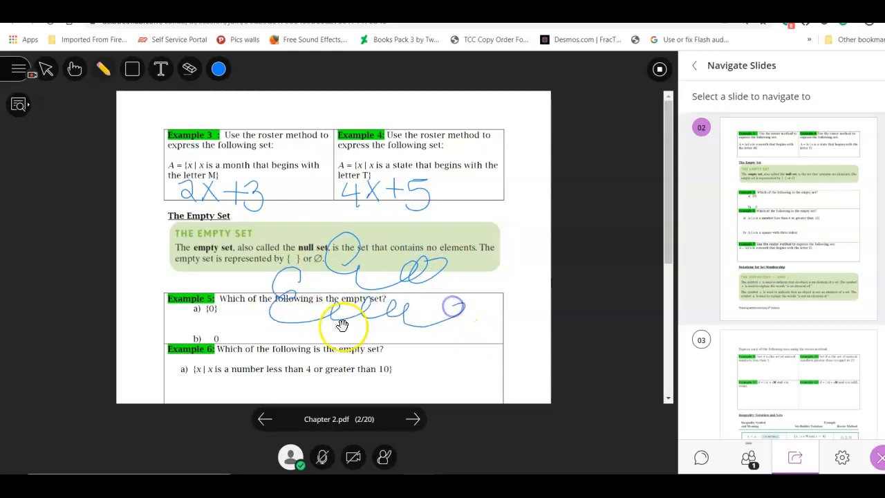
- Navigate to slide 3, draw ellipses in the Example 9 and Example 10 boxes, and advance to slide 4
click(762, 389)
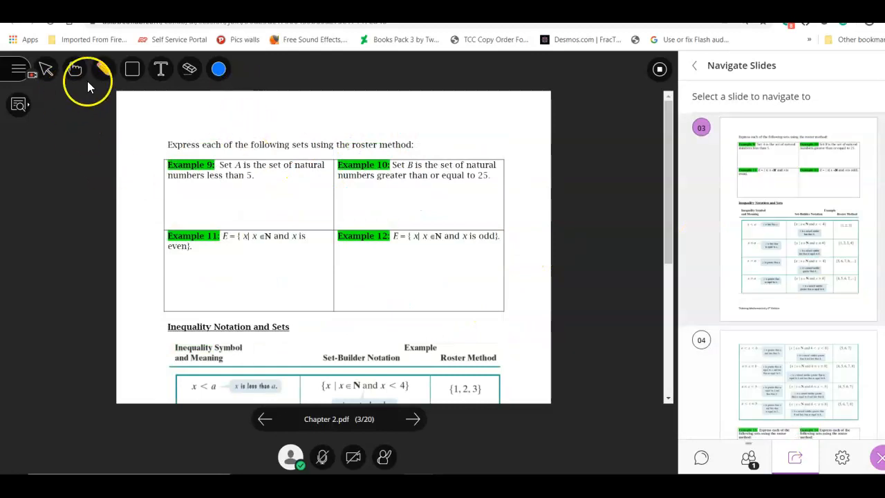
click(134, 69)
click(152, 121)
drag(194, 191, 226, 212)
drag(195, 166, 201, 200)
click(250, 202)
drag(357, 187, 382, 211)
click(813, 399)
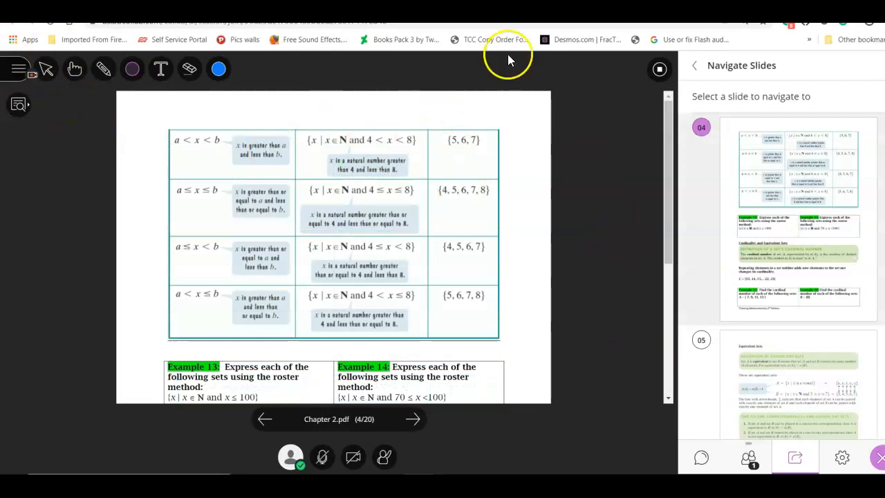
- Stop sharing Chapter 2.pdf and stop the session recording
click(658, 69)
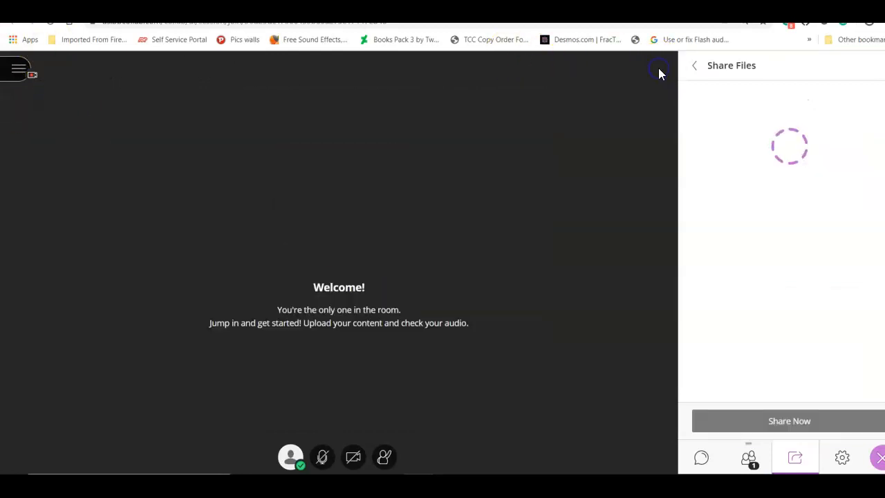
click(20, 71)
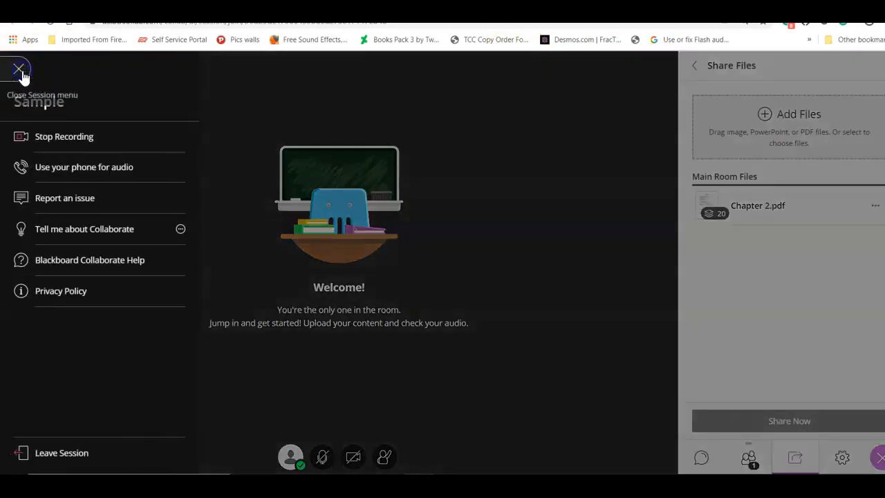
click(60, 138)
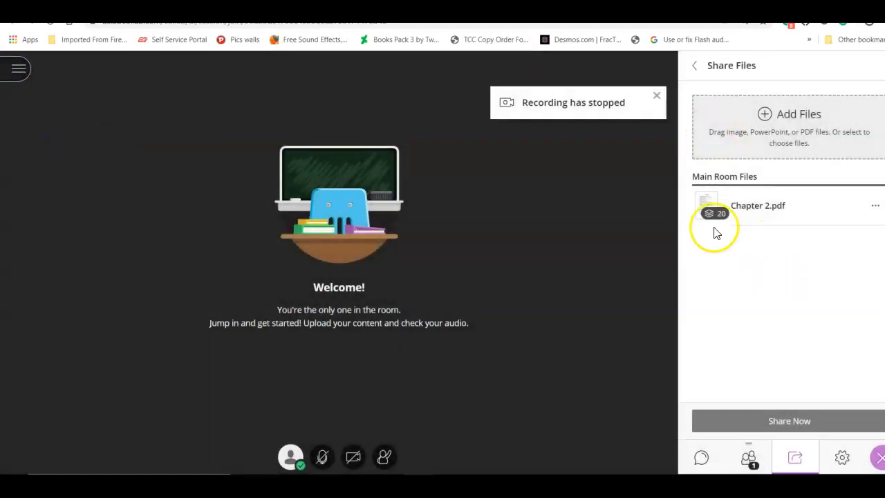
- Open the polling feature from the shareable content and create a multiple choice poll
click(694, 66)
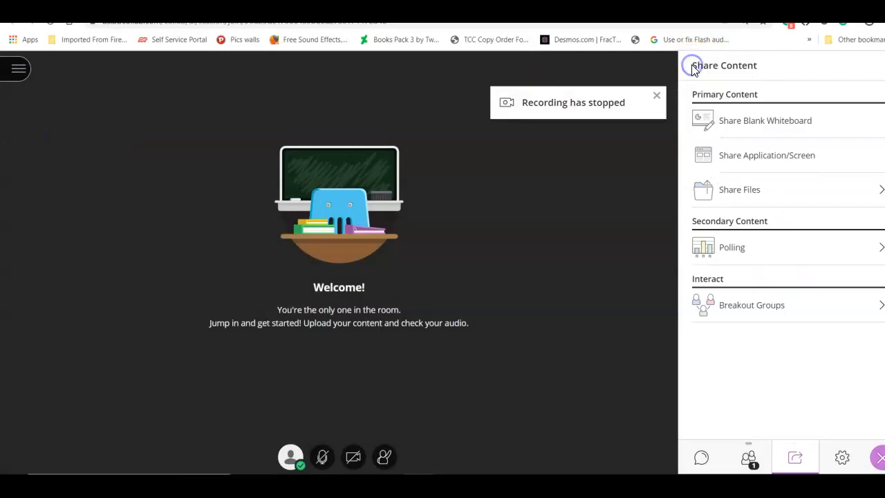
click(726, 249)
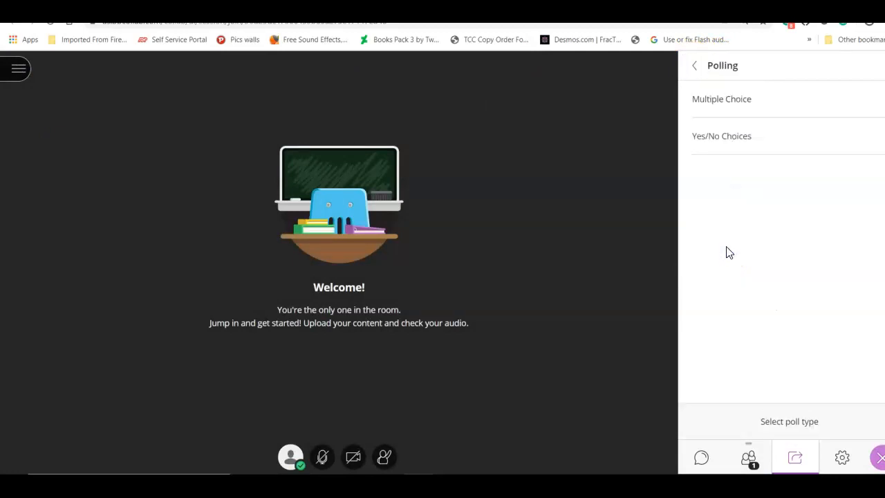
click(733, 105)
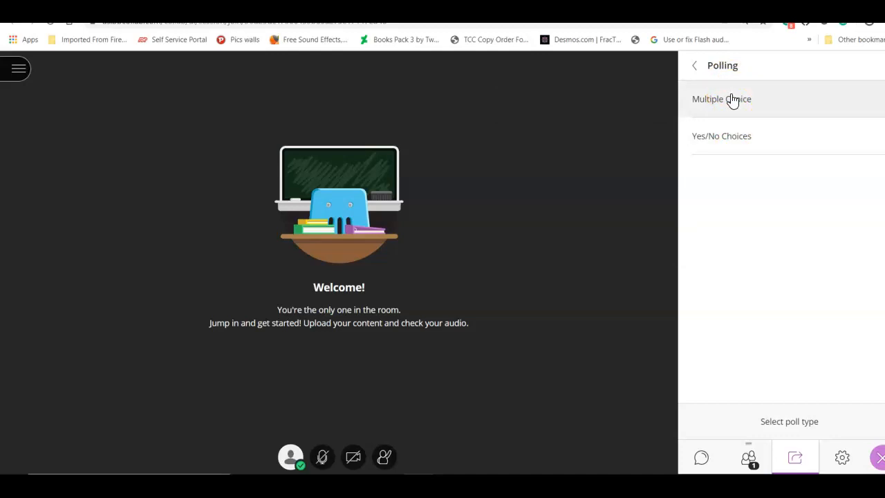
click(744, 151)
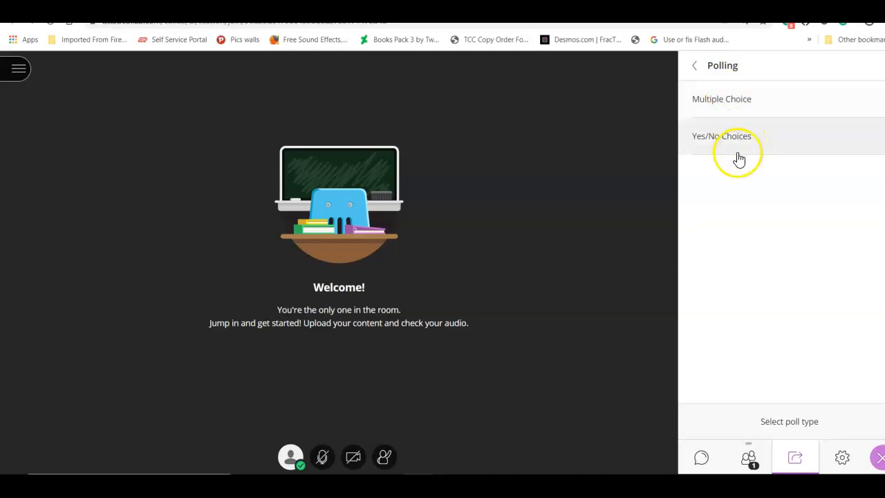
click(739, 107)
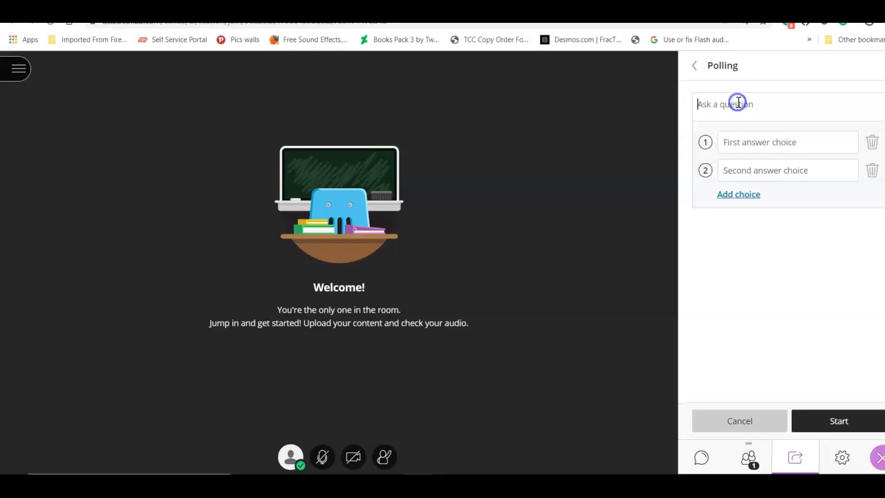
- Add a third, fourth and fifth answer choice to the poll, and delete all three again
click(740, 194)
click(746, 226)
click(745, 251)
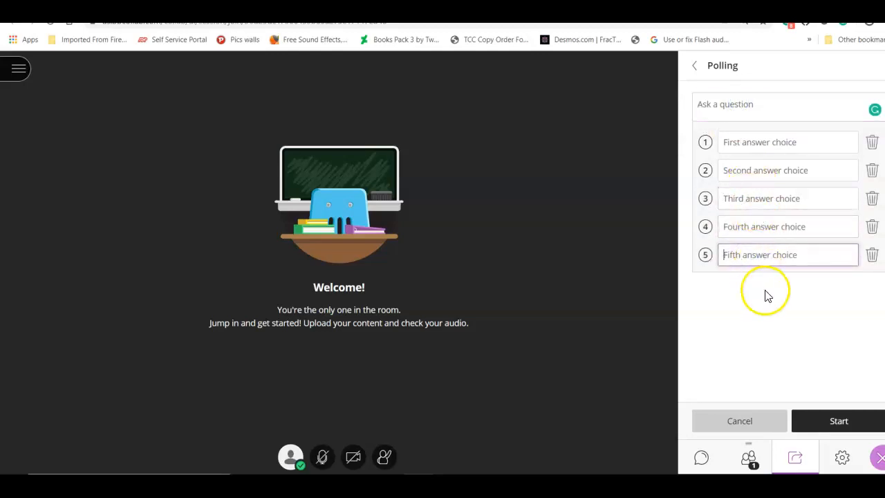
click(730, 107)
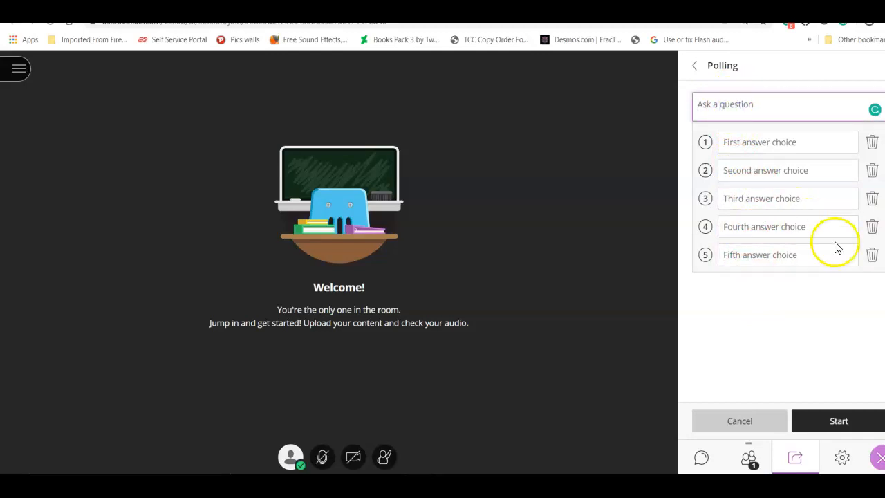
click(871, 254)
click(872, 227)
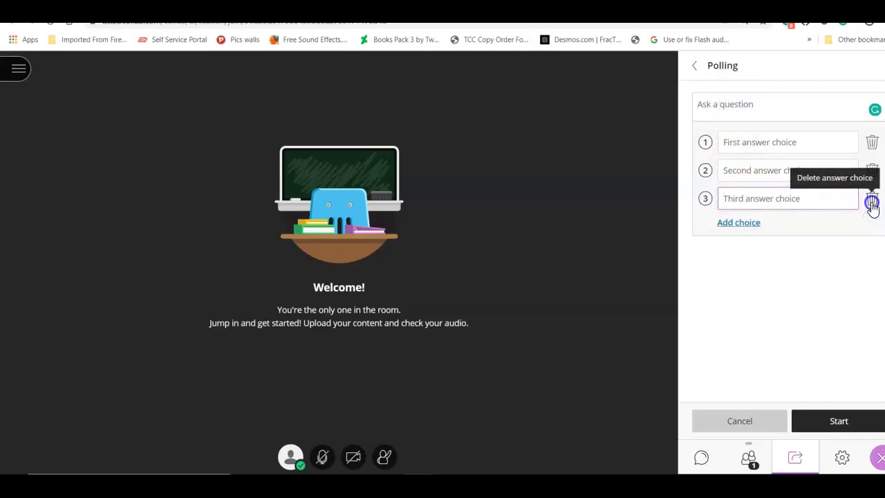
click(871, 199)
- Enter the poll question "how long should you wash your hands?" with the answers 20 min and 20 sec, and start the poll
click(801, 113)
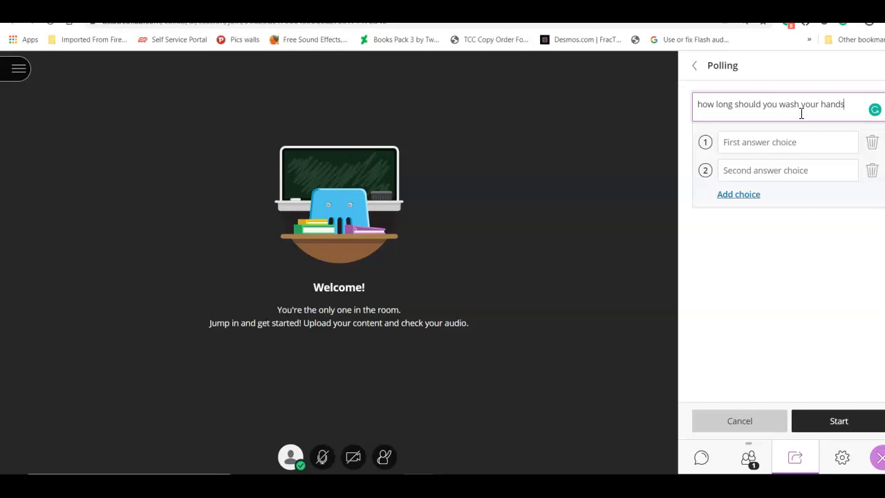
click(796, 142)
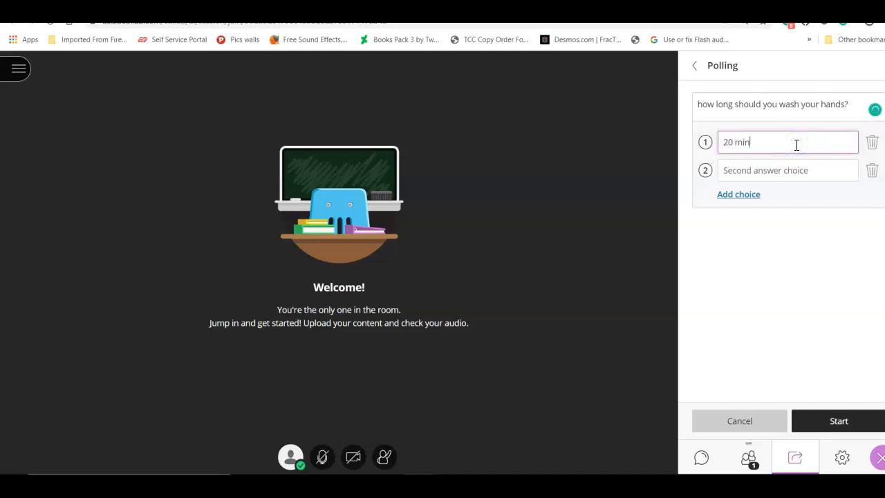
click(784, 177)
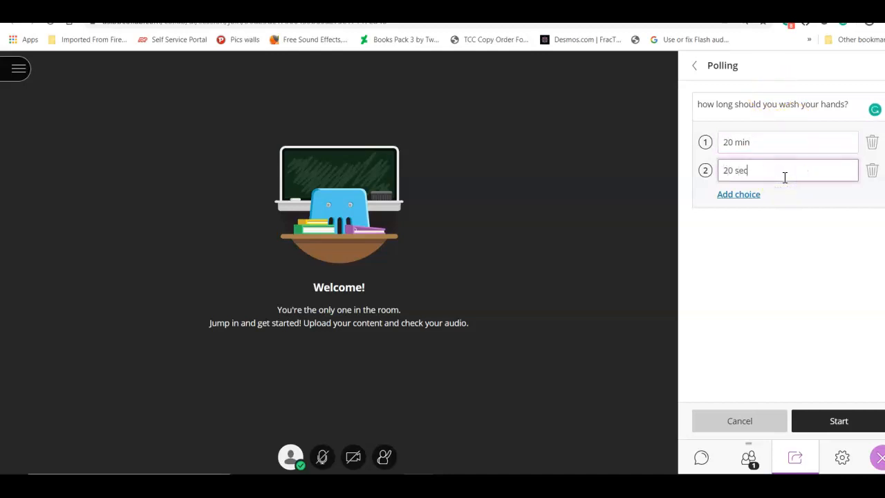
click(796, 252)
click(831, 420)
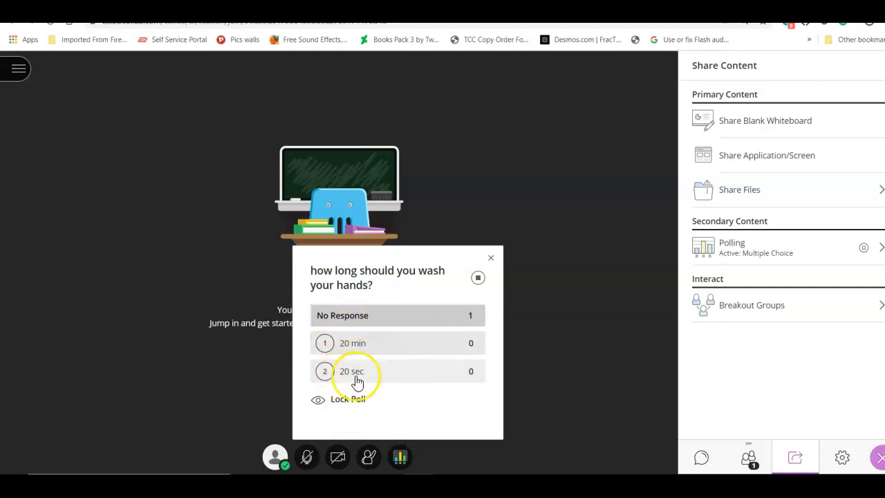
- Lock the running poll, clear its responses and unlock it again, and close the poll window
click(338, 400)
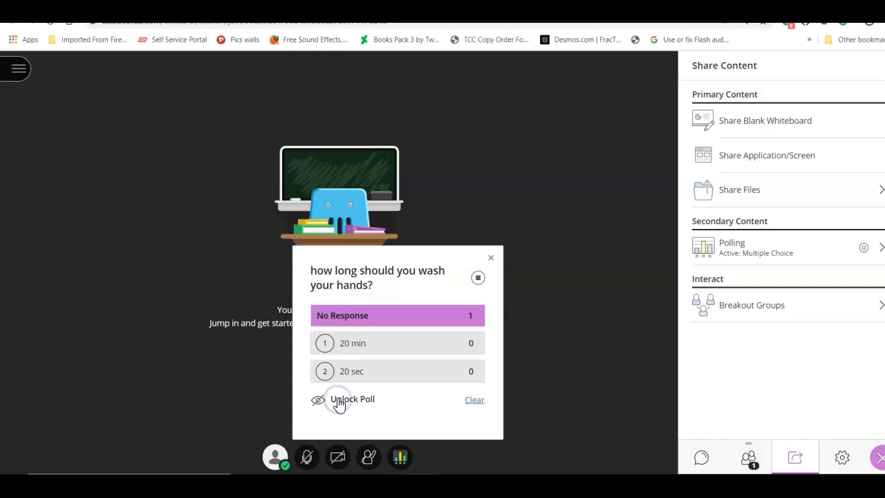
click(473, 398)
click(330, 401)
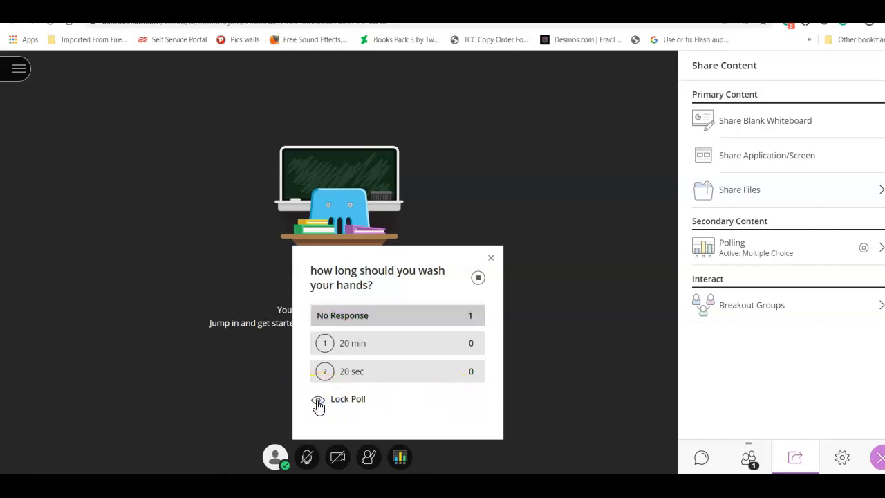
click(490, 257)
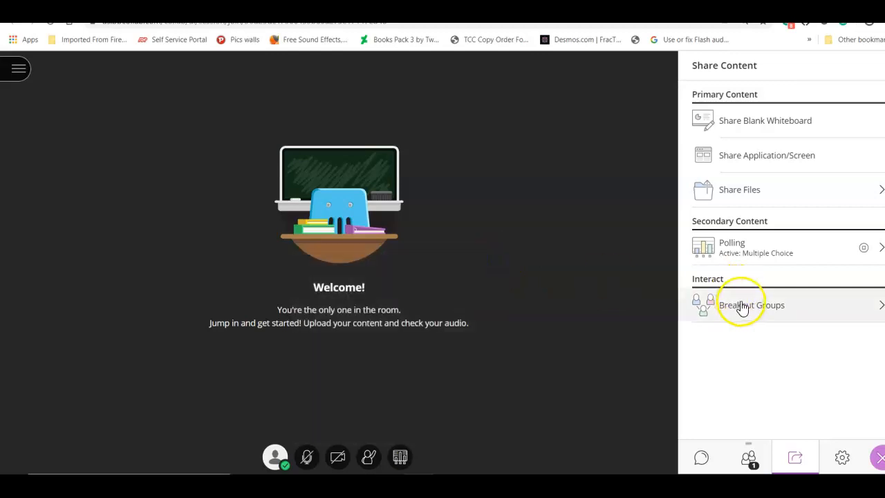
- Review the custom assignment setup for breakout groups and look through the personal, notification and session settings
click(737, 304)
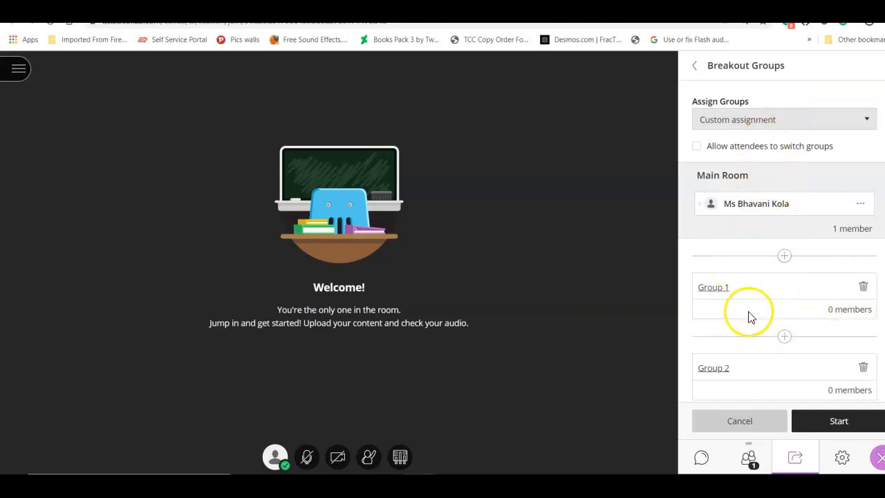
scroll(749, 287, down, 1)
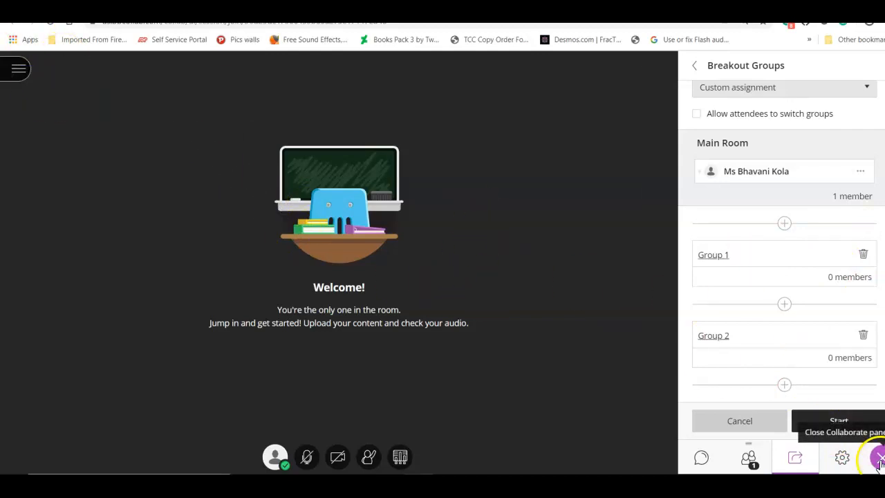
click(843, 456)
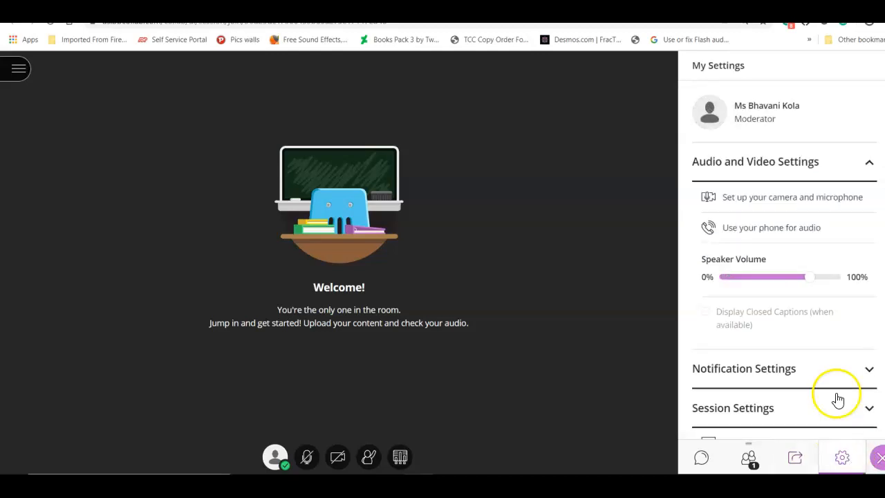
scroll(774, 252, down, 1)
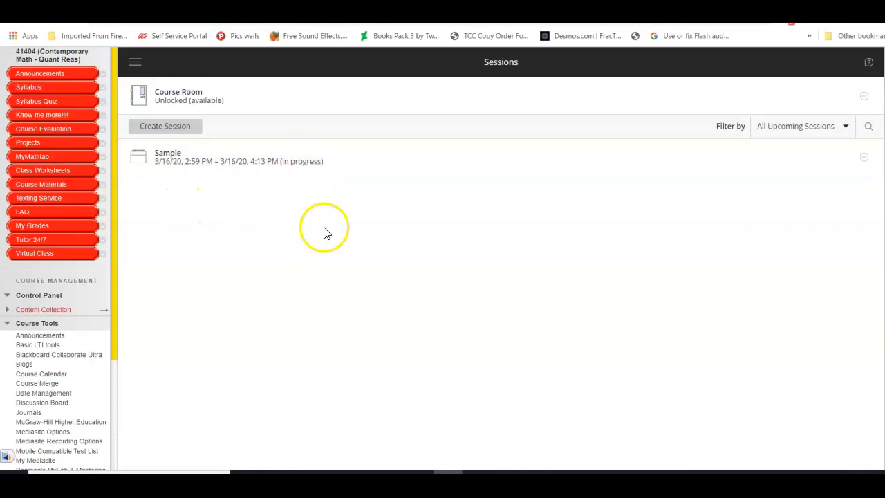
- Open the course's session recordings, review the options for Sample / recording_2, and start watching that recording
click(136, 63)
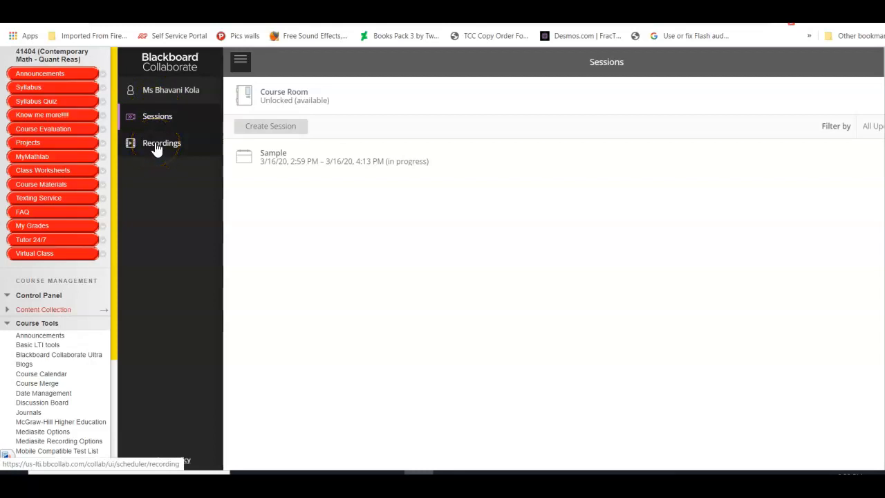
click(157, 150)
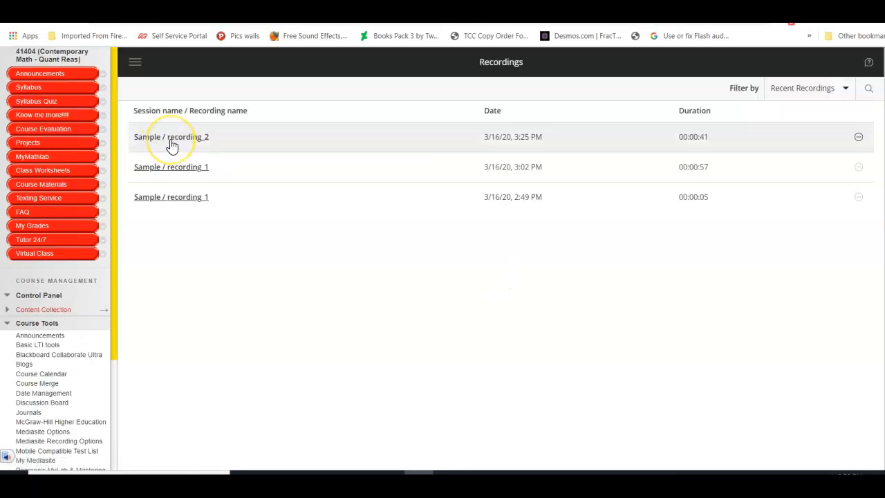
click(172, 141)
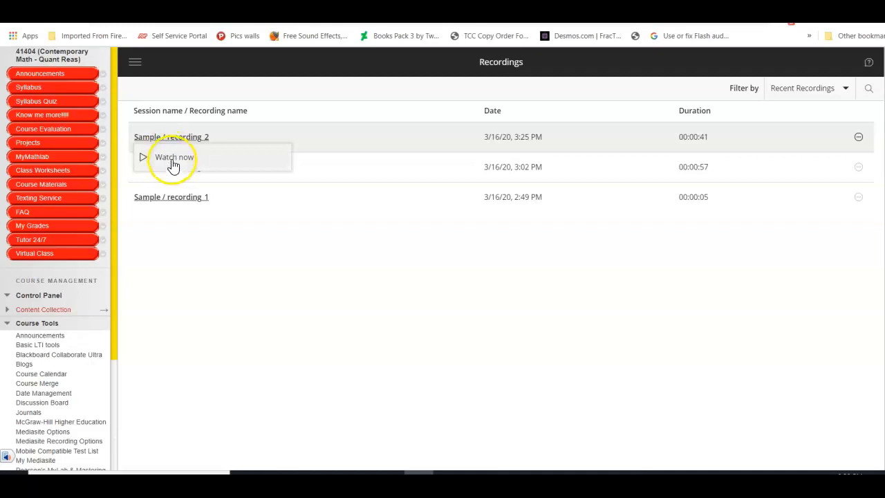
click(858, 137)
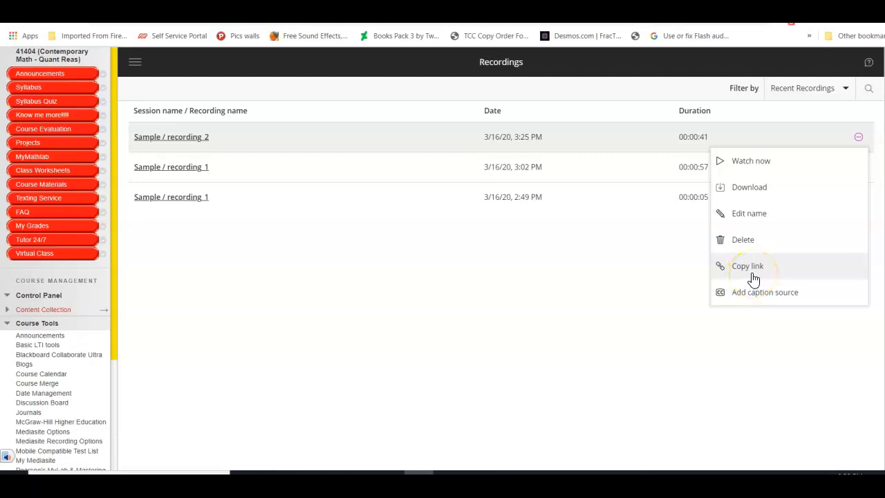
click(178, 136)
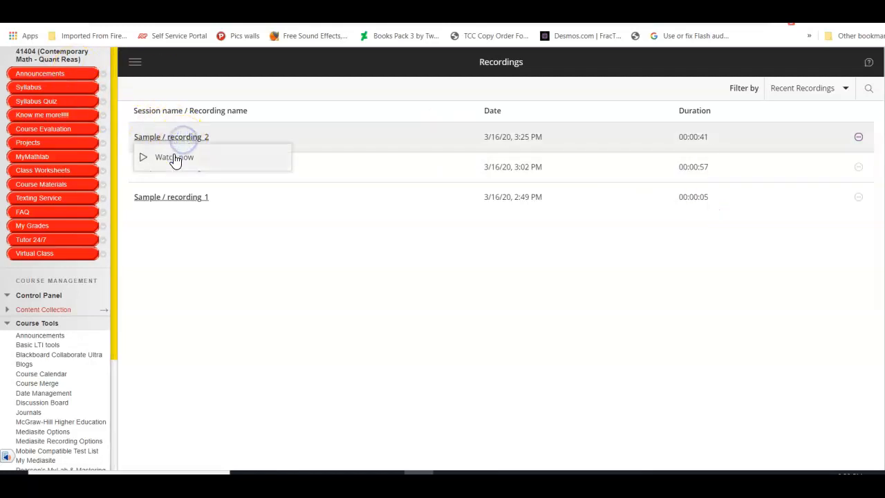
click(175, 157)
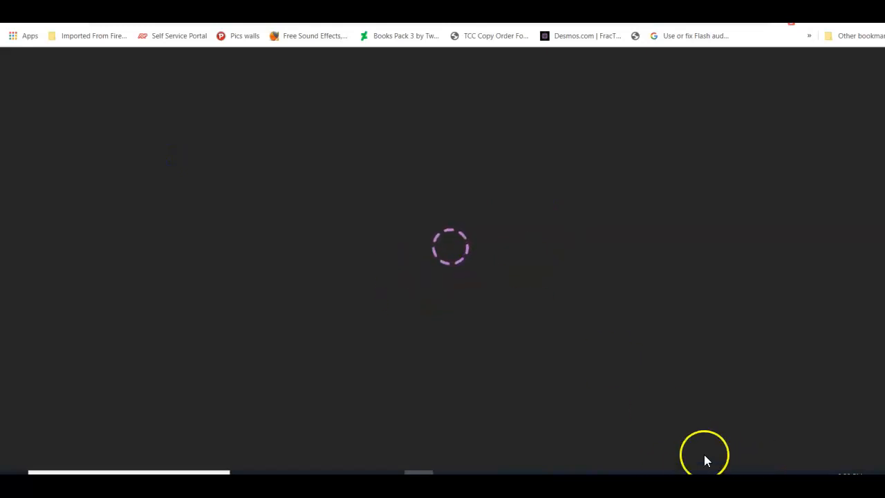